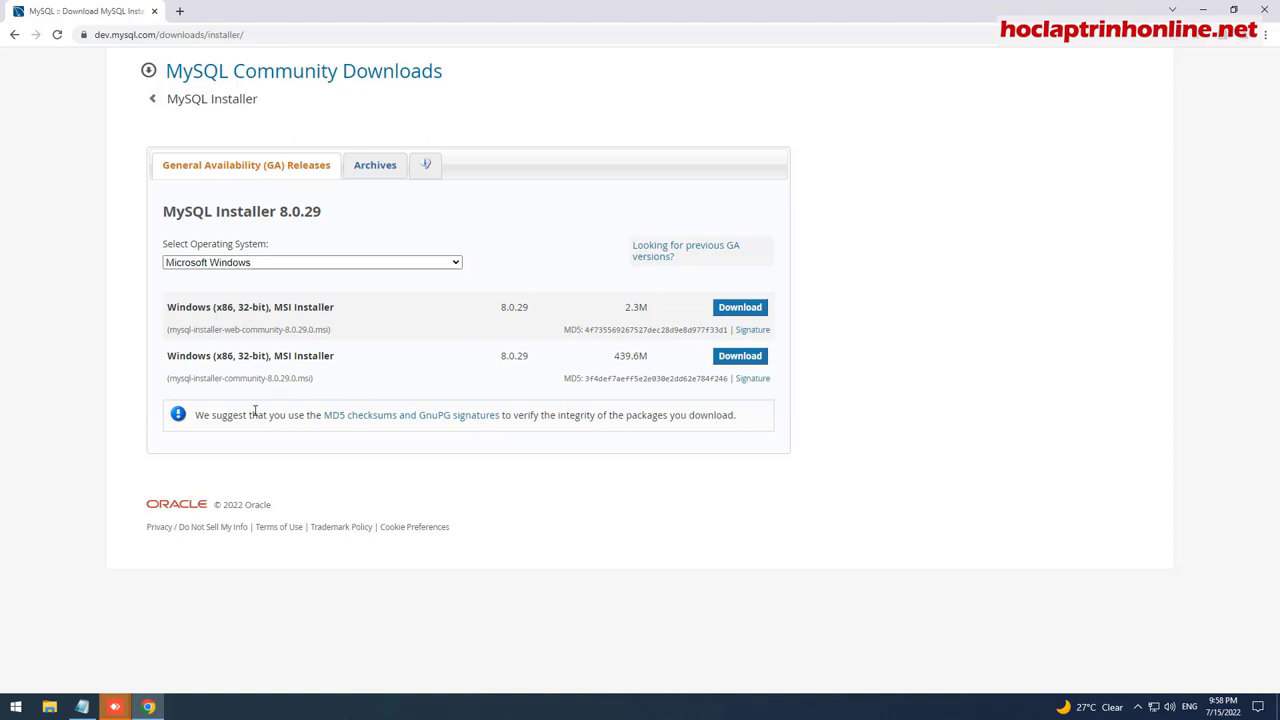
Download the 439.6M mysql-installer-community 8.0.29 MSI package for Windows.
click(730, 366)
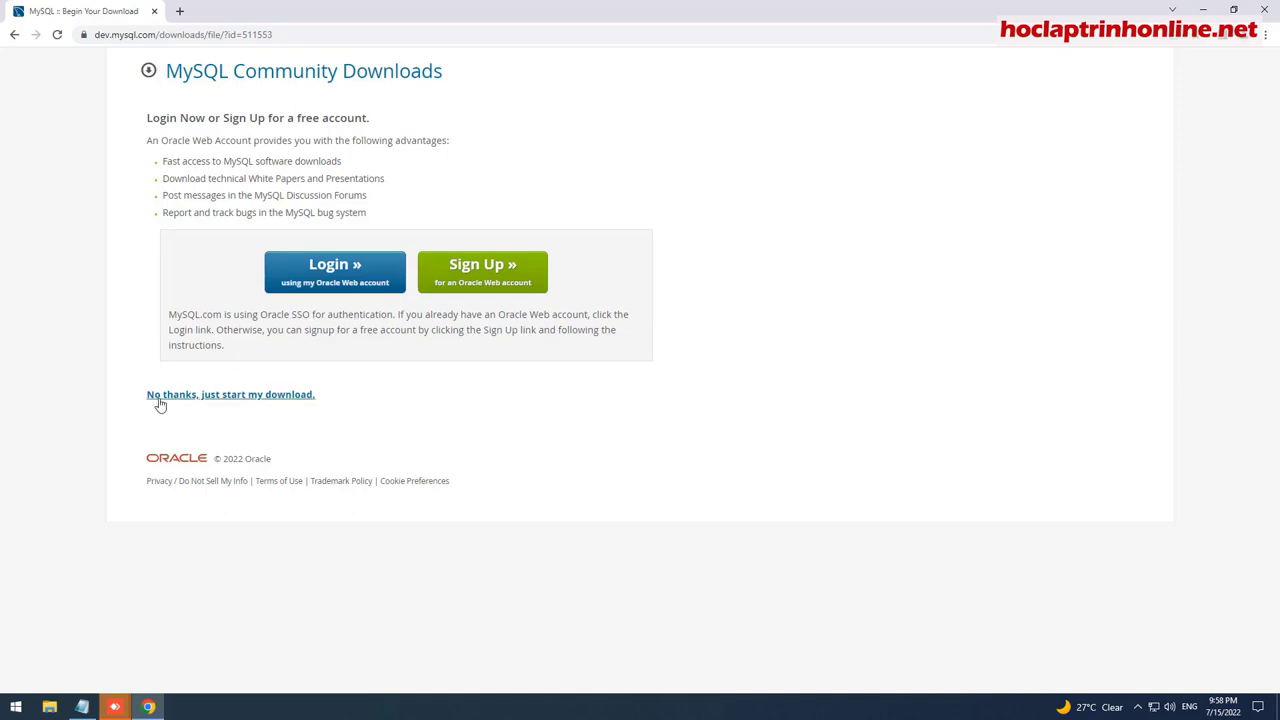
Skip the Oracle account login so the 440 MB installer .msi starts downloading.
click(258, 400)
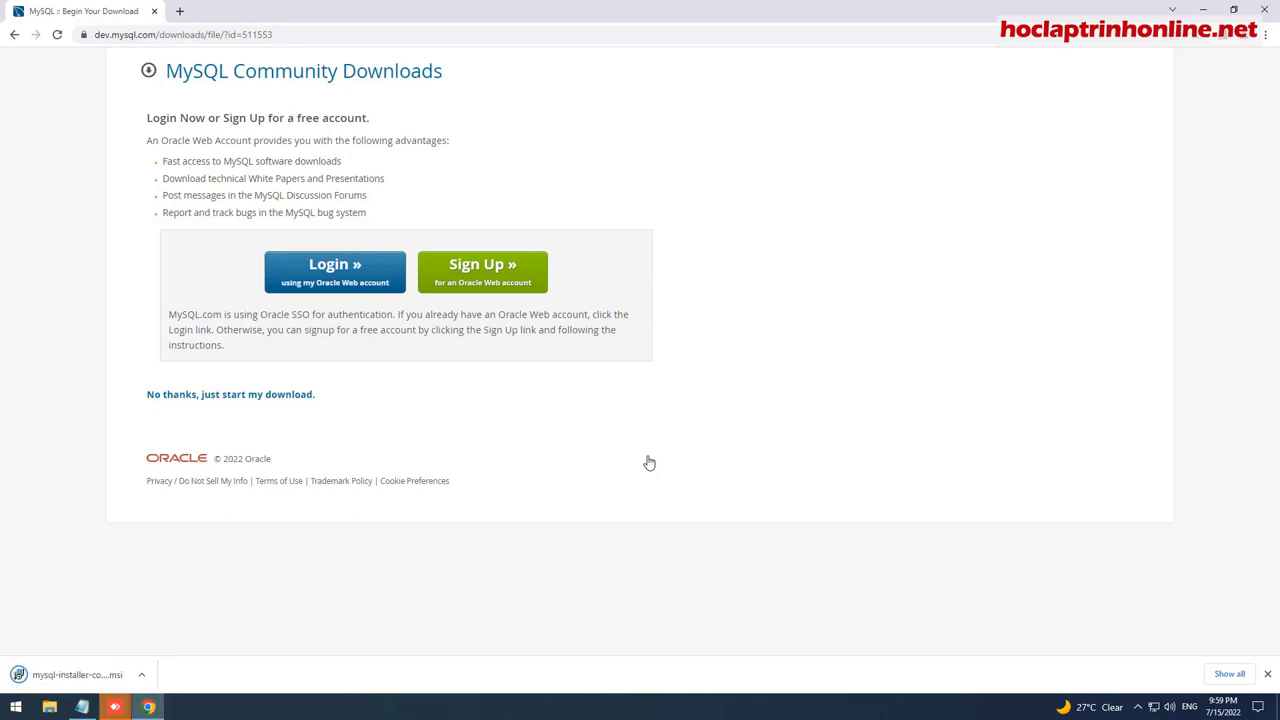
Show the downloaded installer in its folder and copy the file.
click(141, 674)
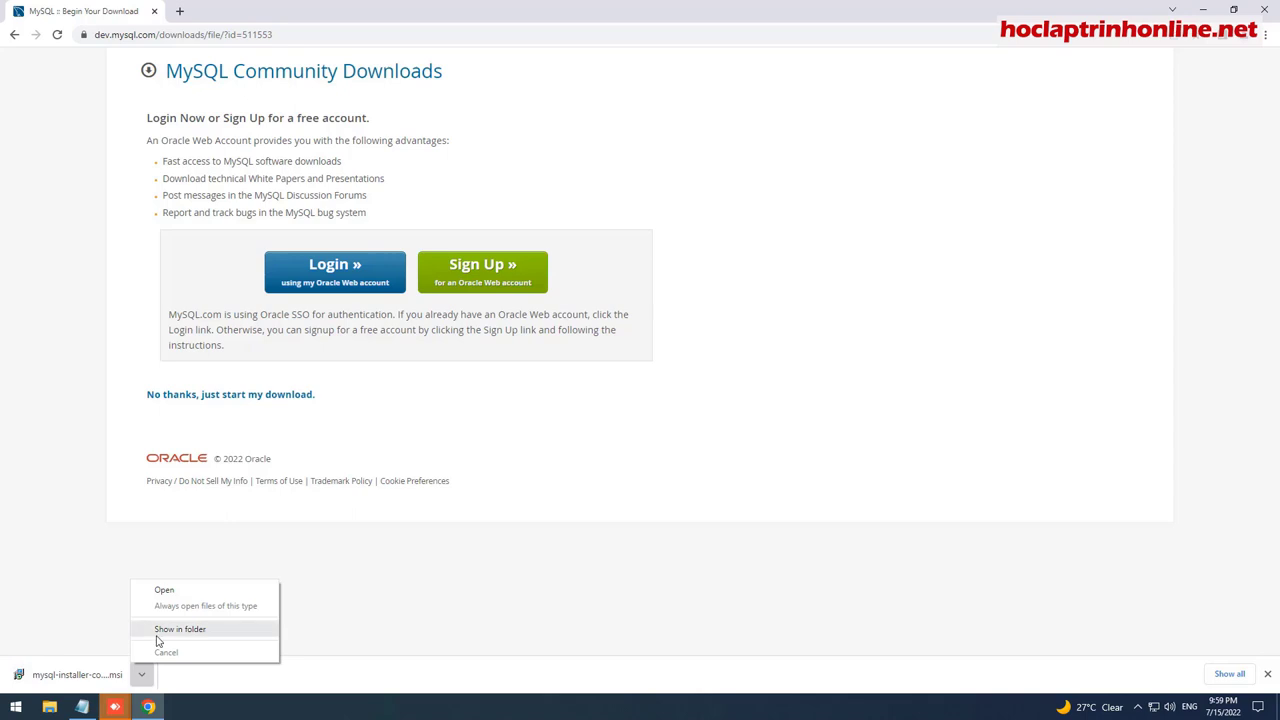
click(157, 634)
right_click(380, 251)
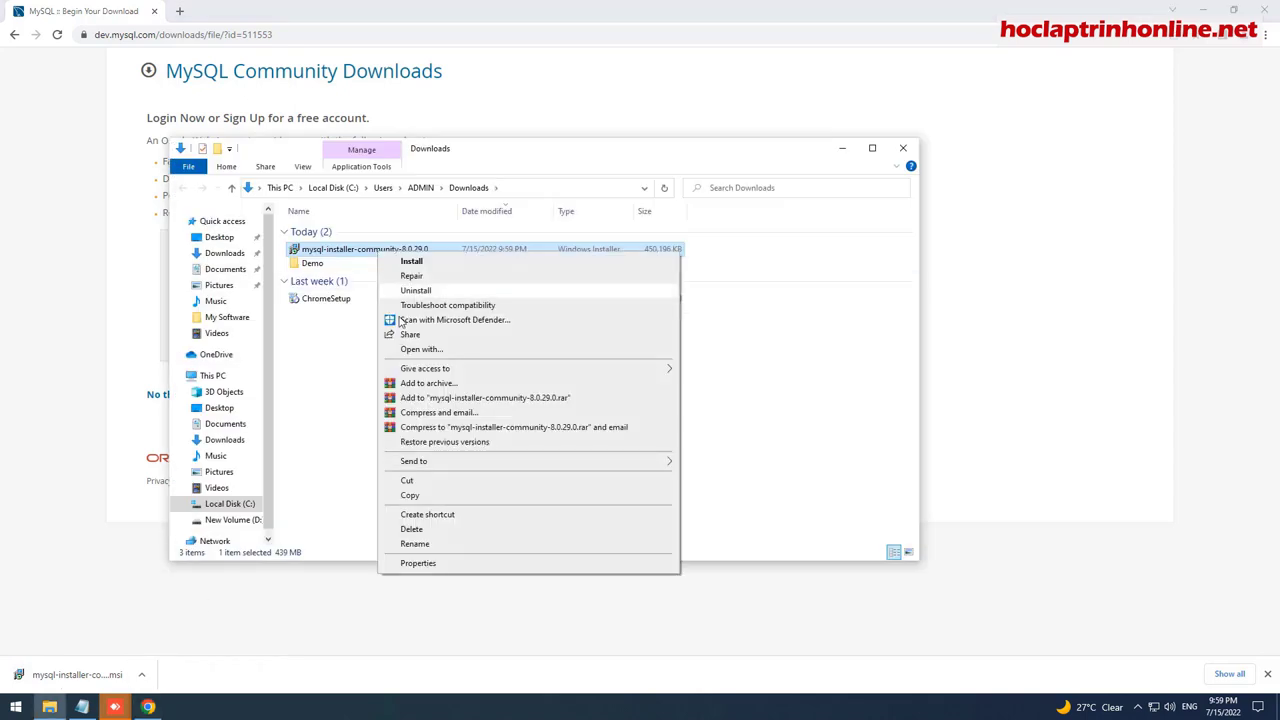
click(246, 471)
Create a new folder named MySQL inside D:\My Software.
scroll(258, 466, down, 1)
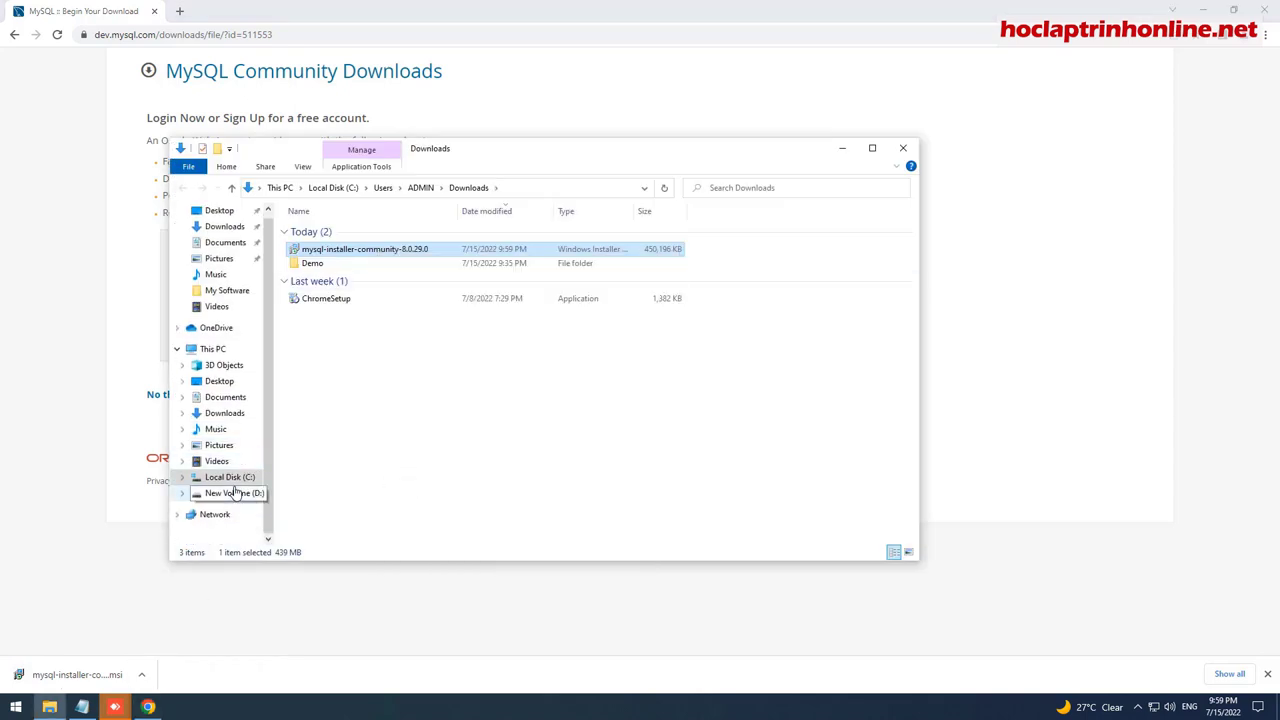
click(235, 492)
double_click(323, 245)
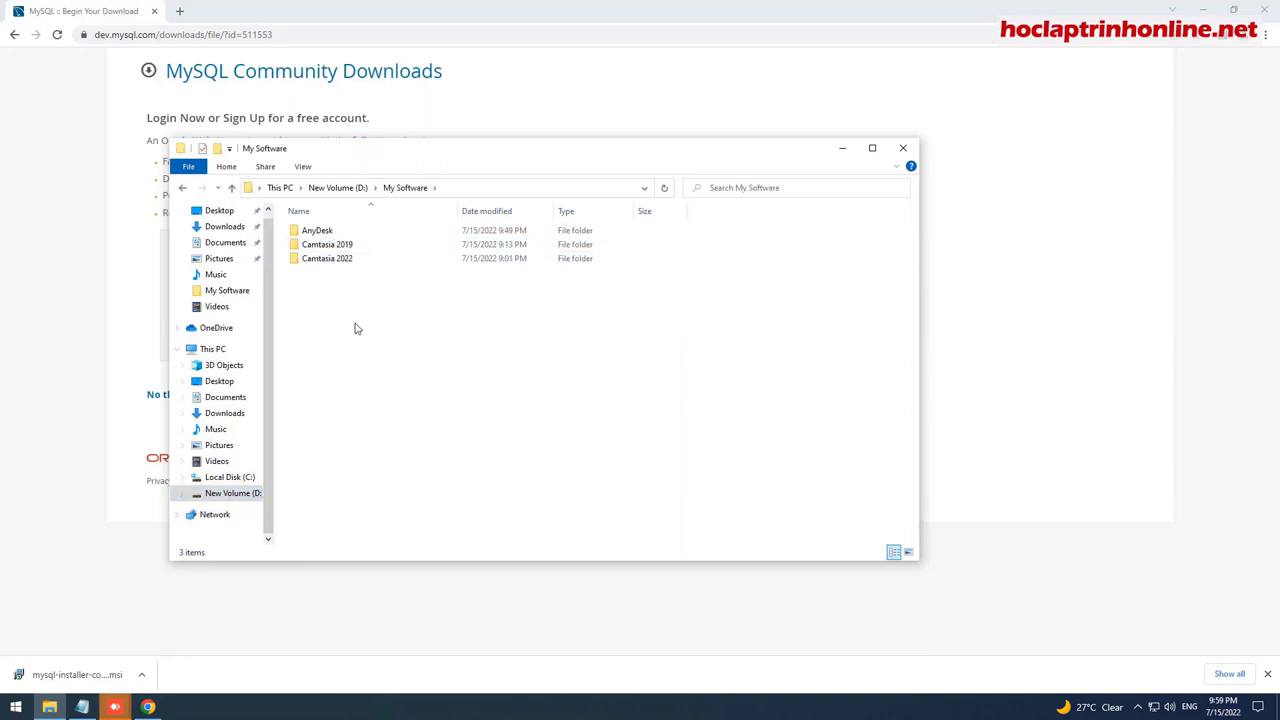
right_click(320, 299)
mouse_move(390, 460)
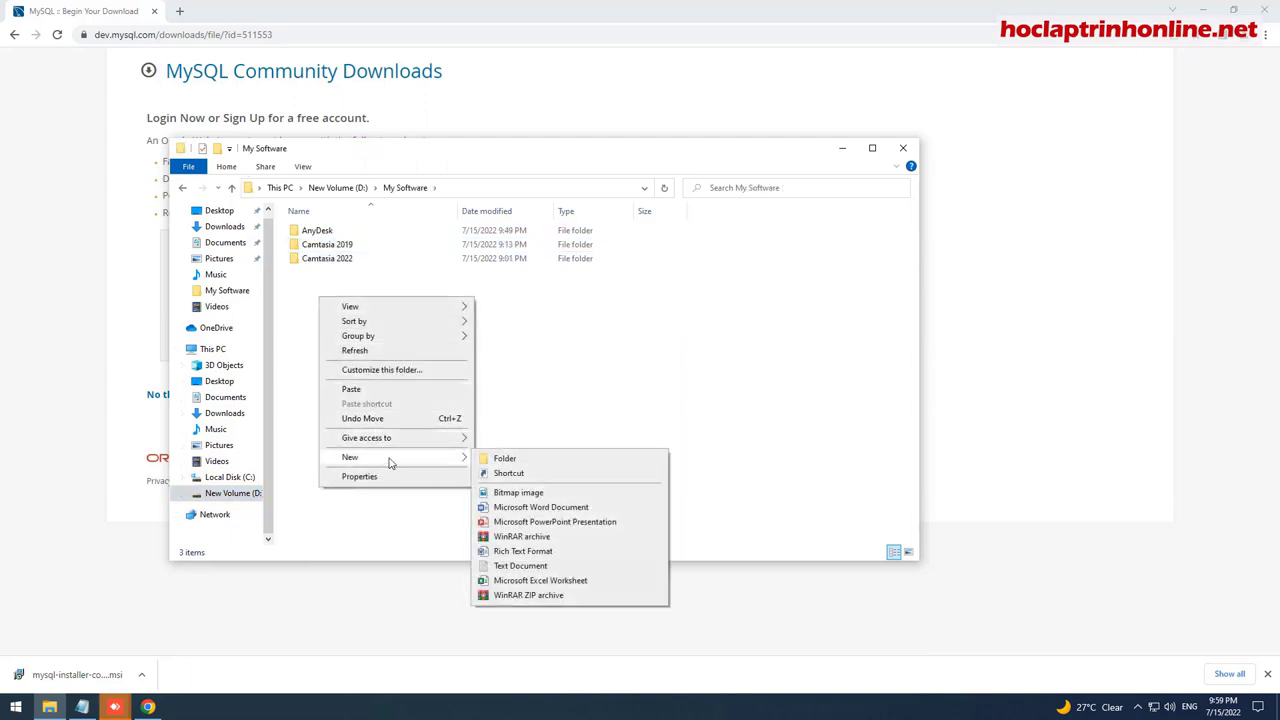
click(533, 461)
text(My)
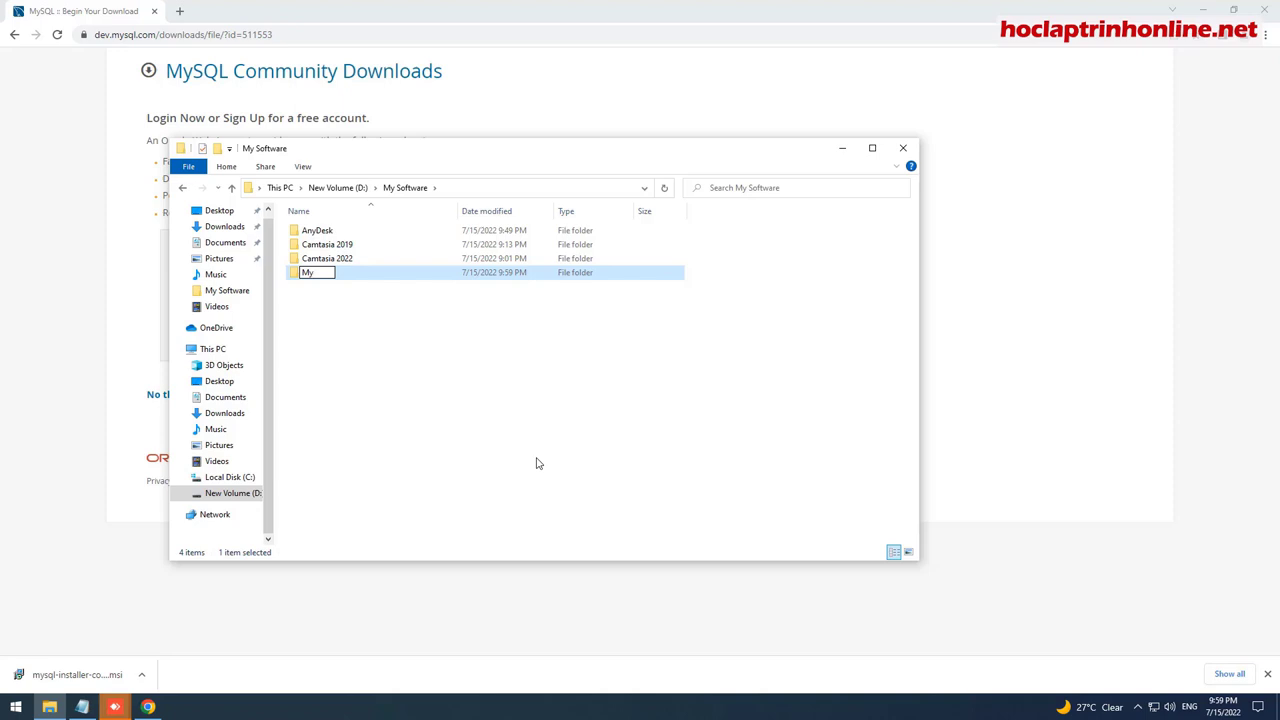
text(SQL)
key(Return)
Paste the installer into the MySQL folder and close the browser.
double_click(353, 276)
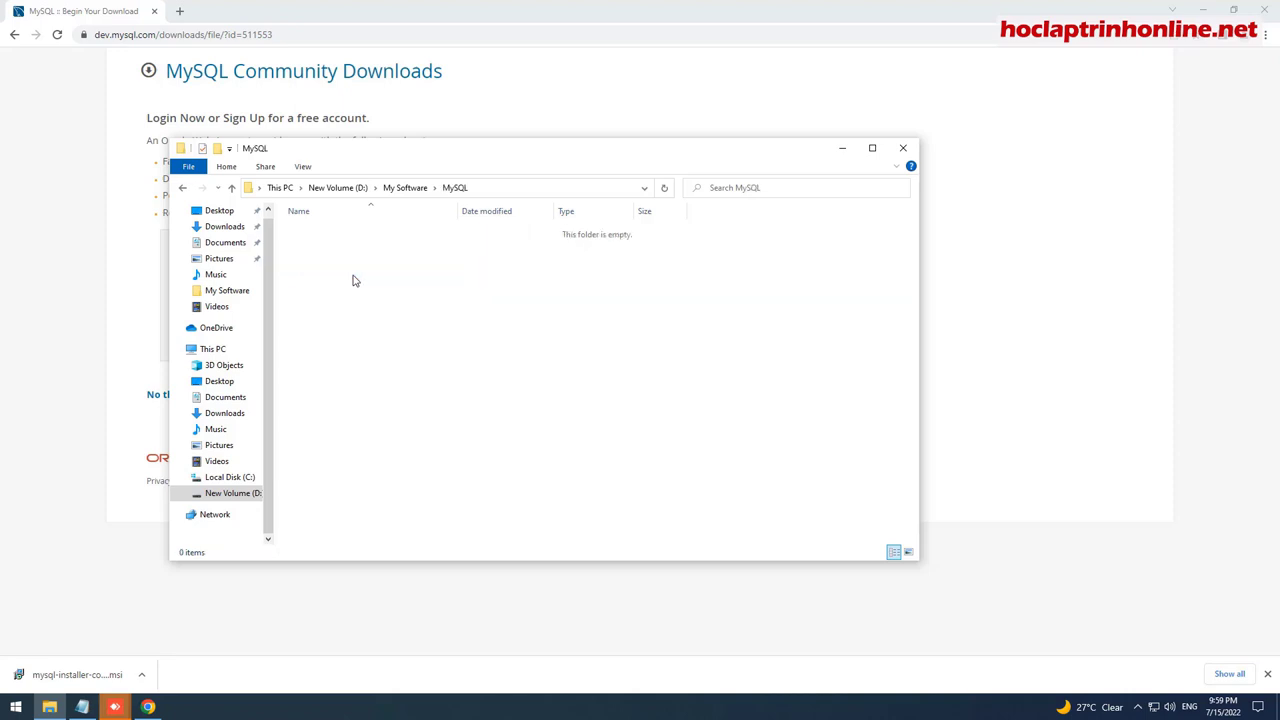
right_click(375, 278)
click(406, 371)
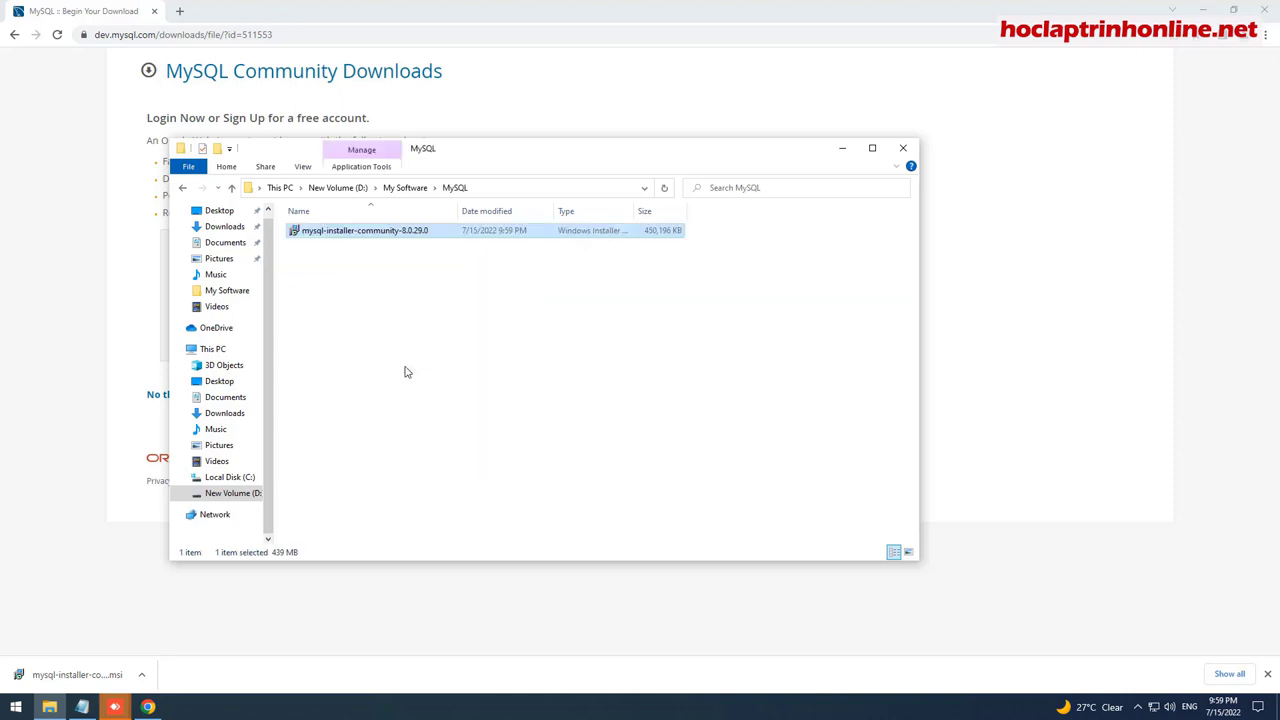
click(406, 371)
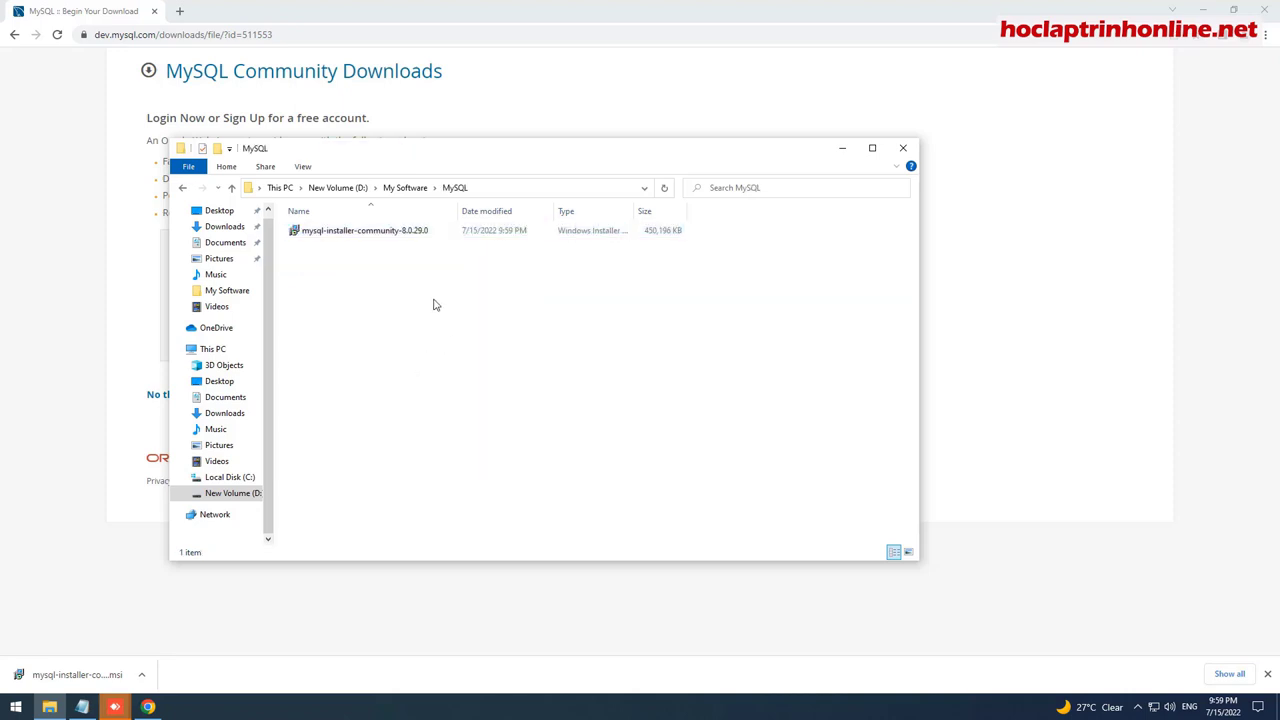
click(829, 29)
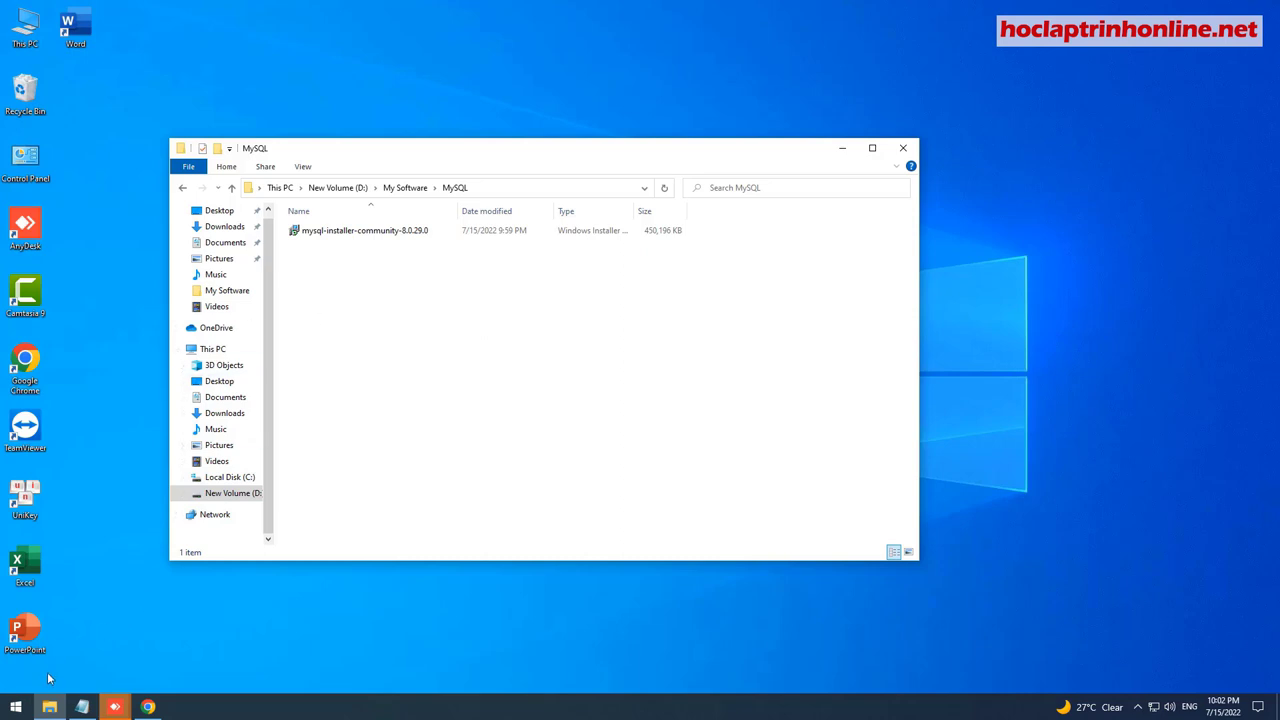
Turn on the search icon from the taskbar's Search options.
click(15, 707)
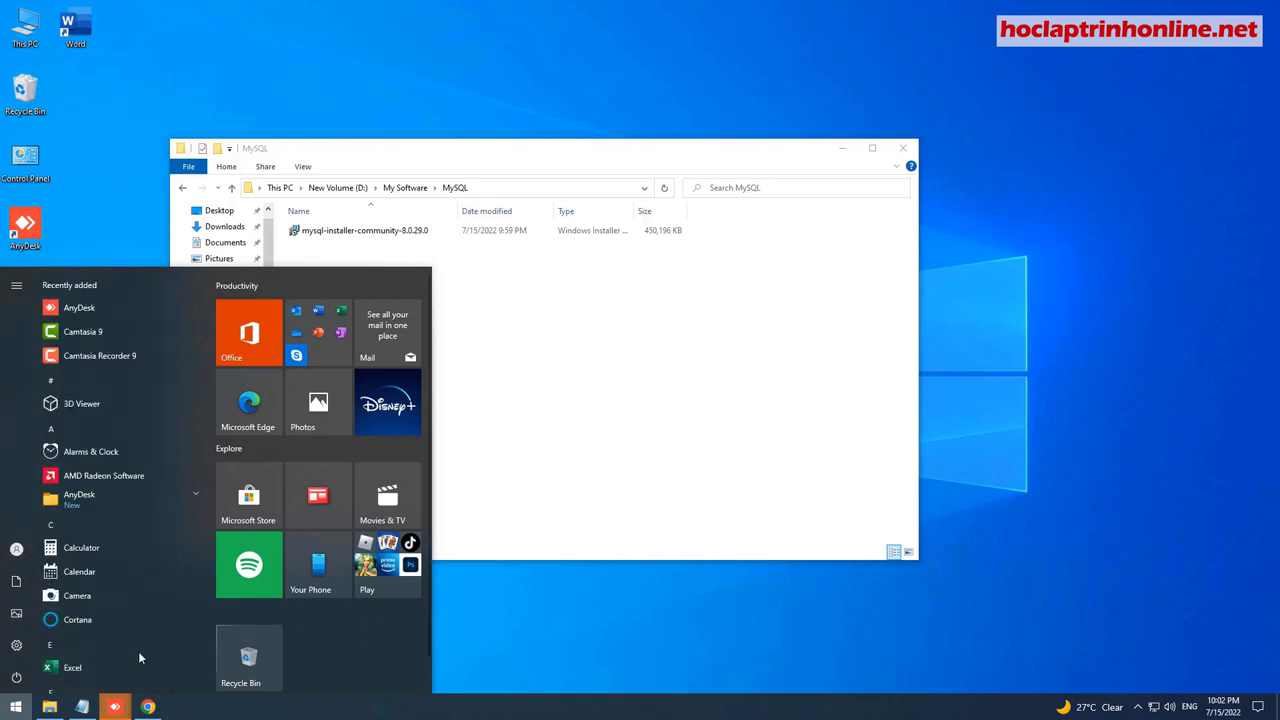
right_click(1136, 708)
mouse_move(1192, 390)
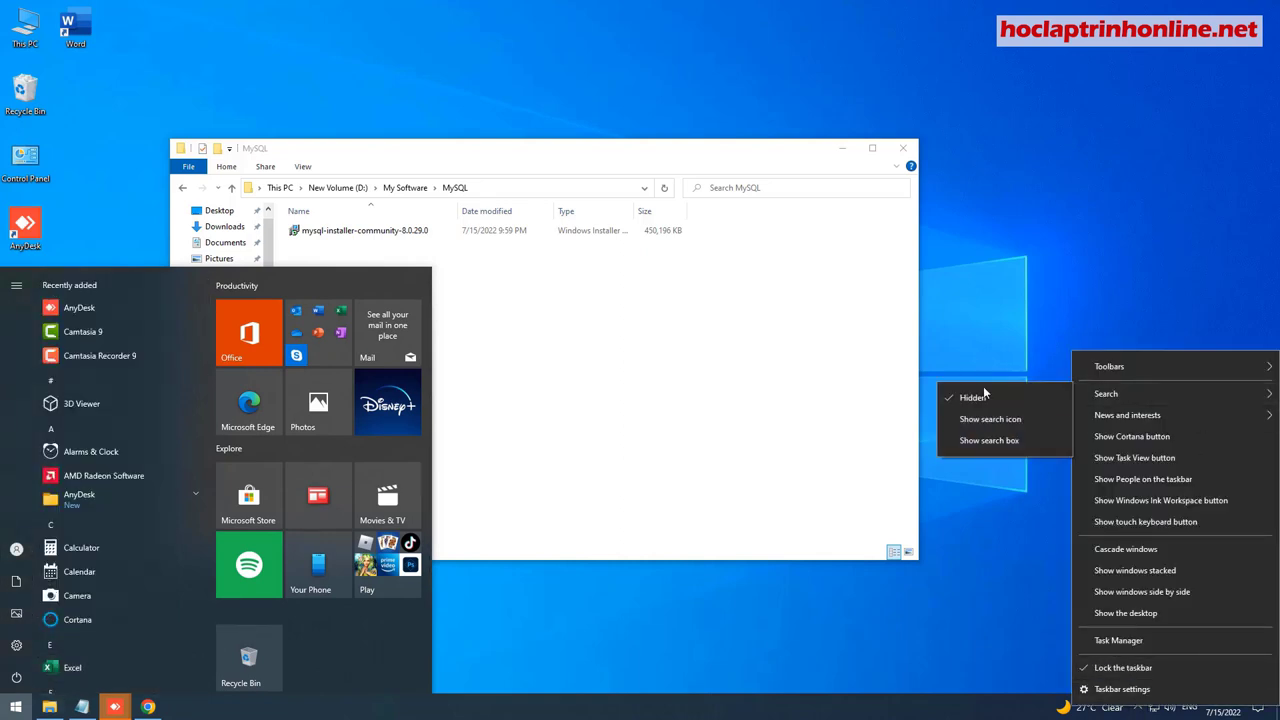
click(968, 421)
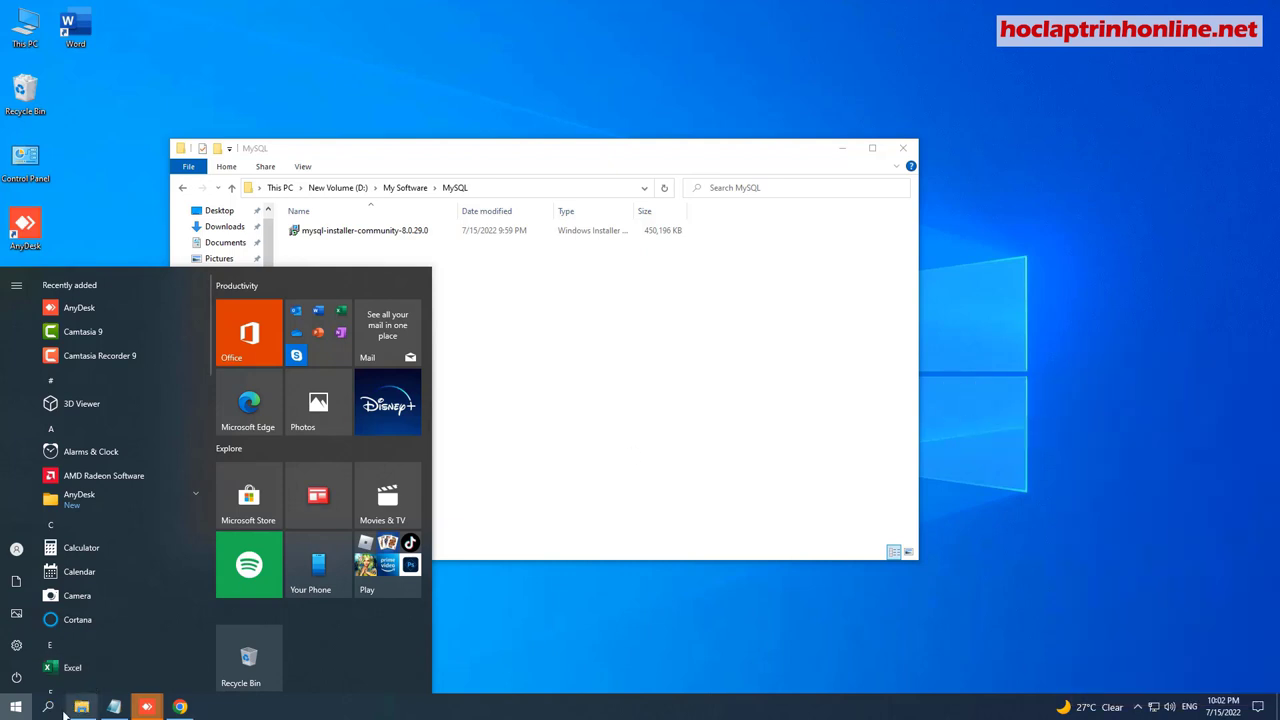
Run winver to confirm Windows 10 Pro version 21H2, then close About Windows.
click(48, 707)
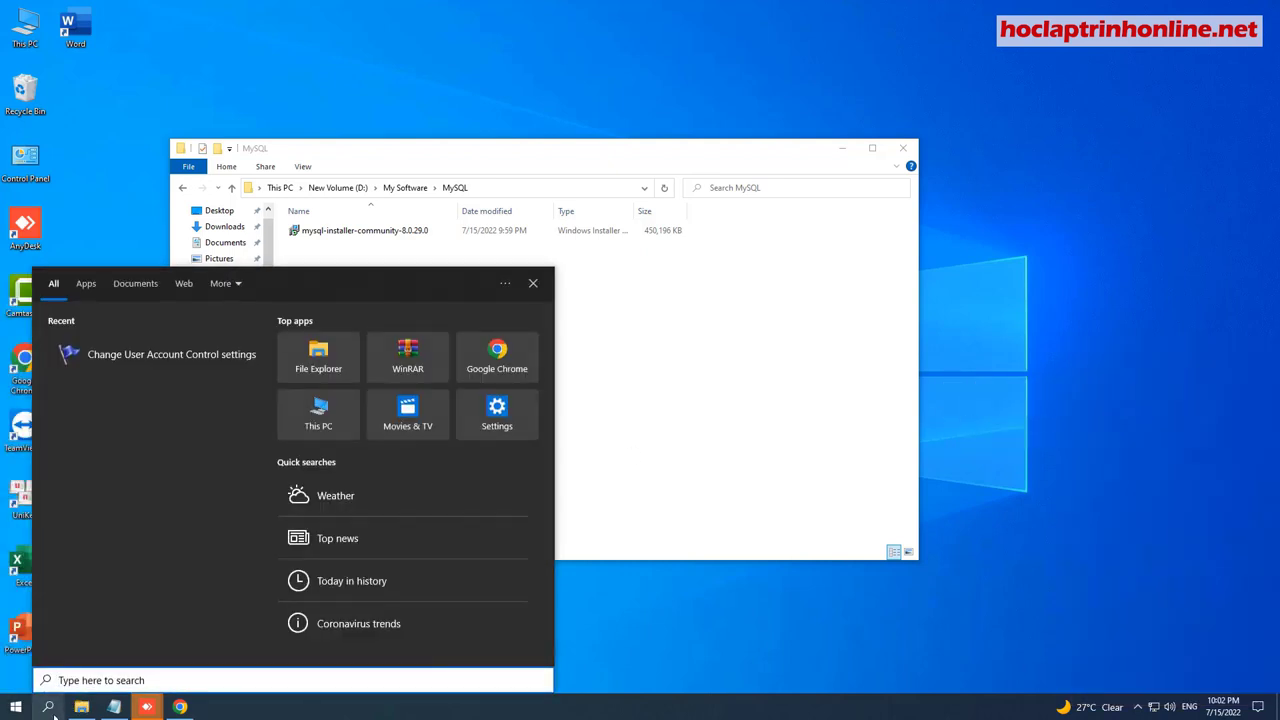
key(super+r)
key(BackSpace)
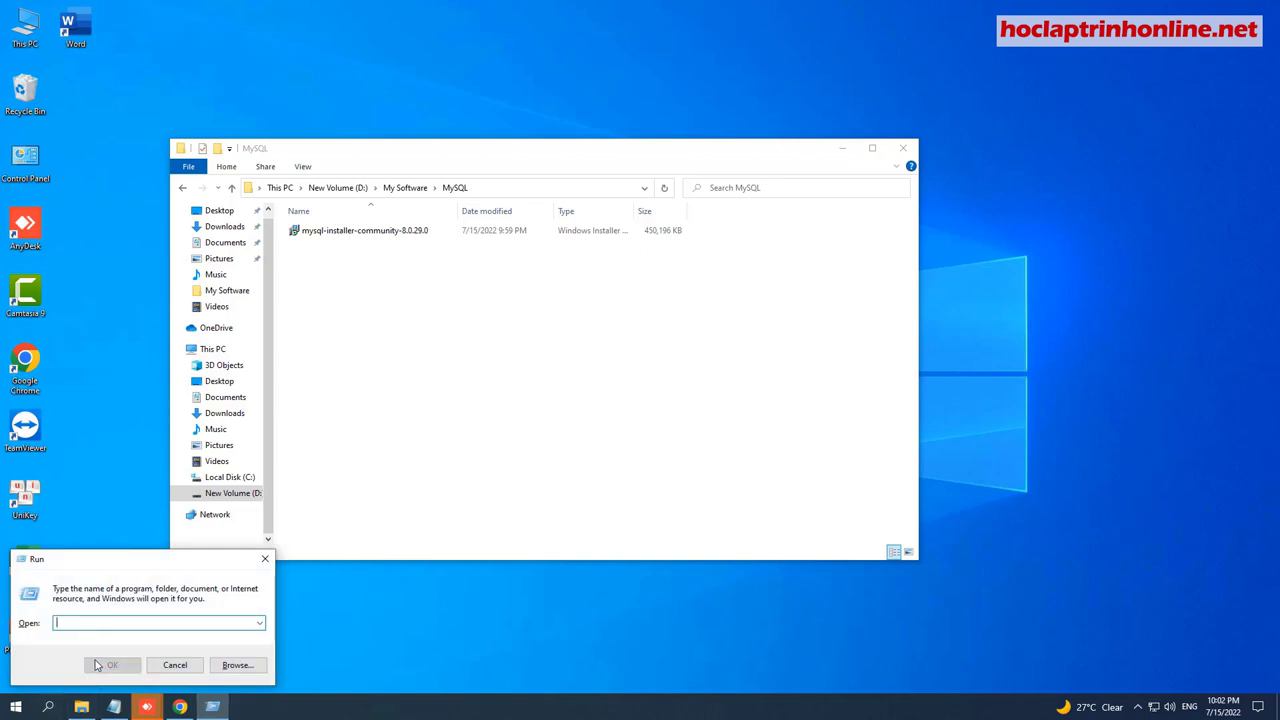
text(winver)
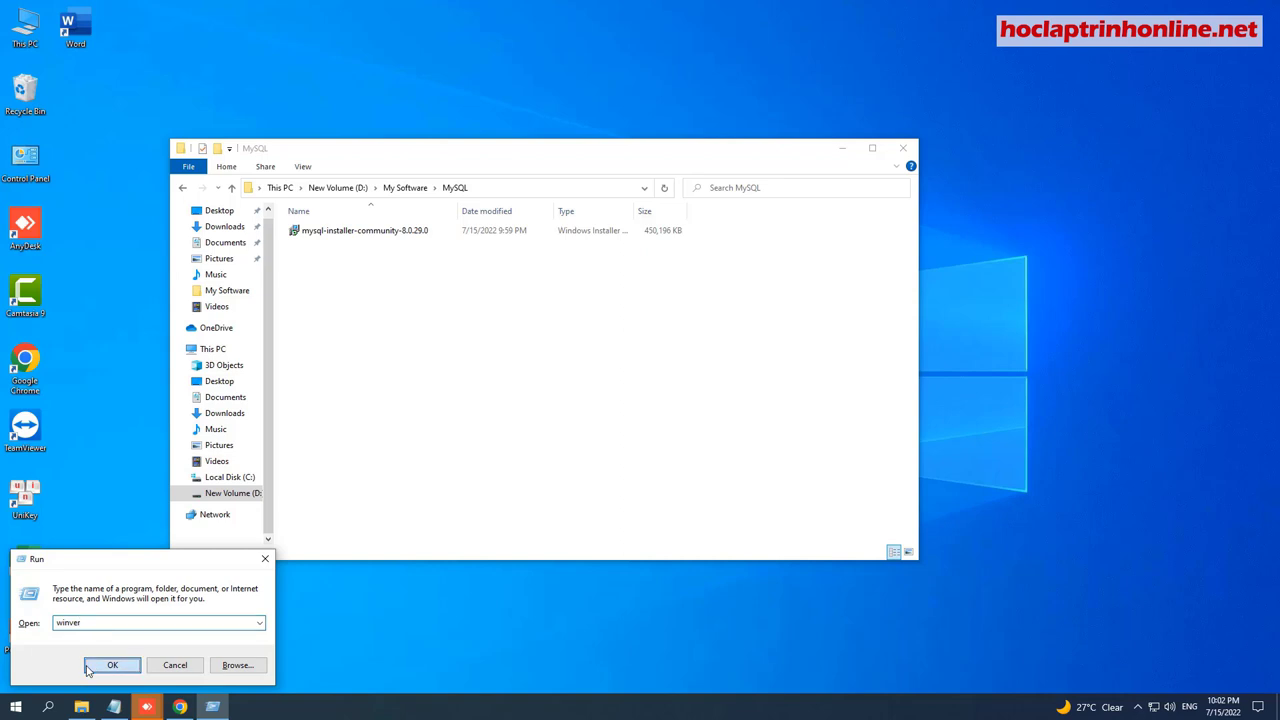
click(96, 667)
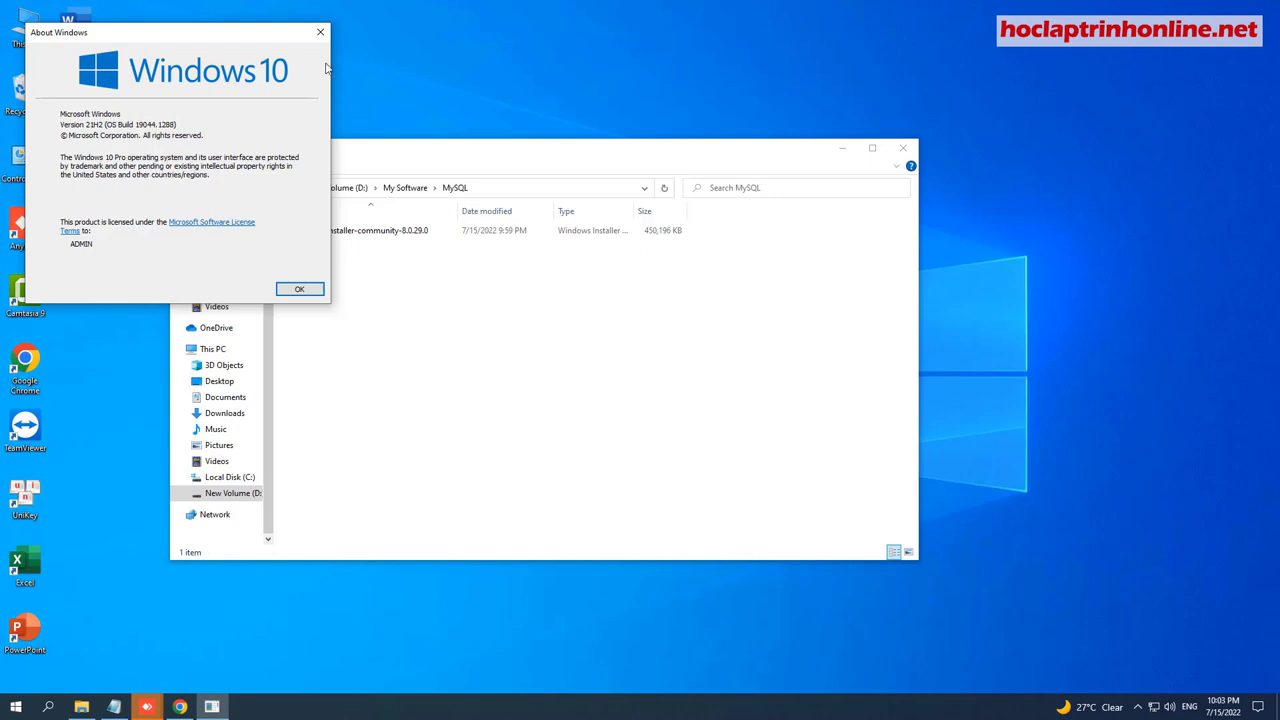
click(316, 34)
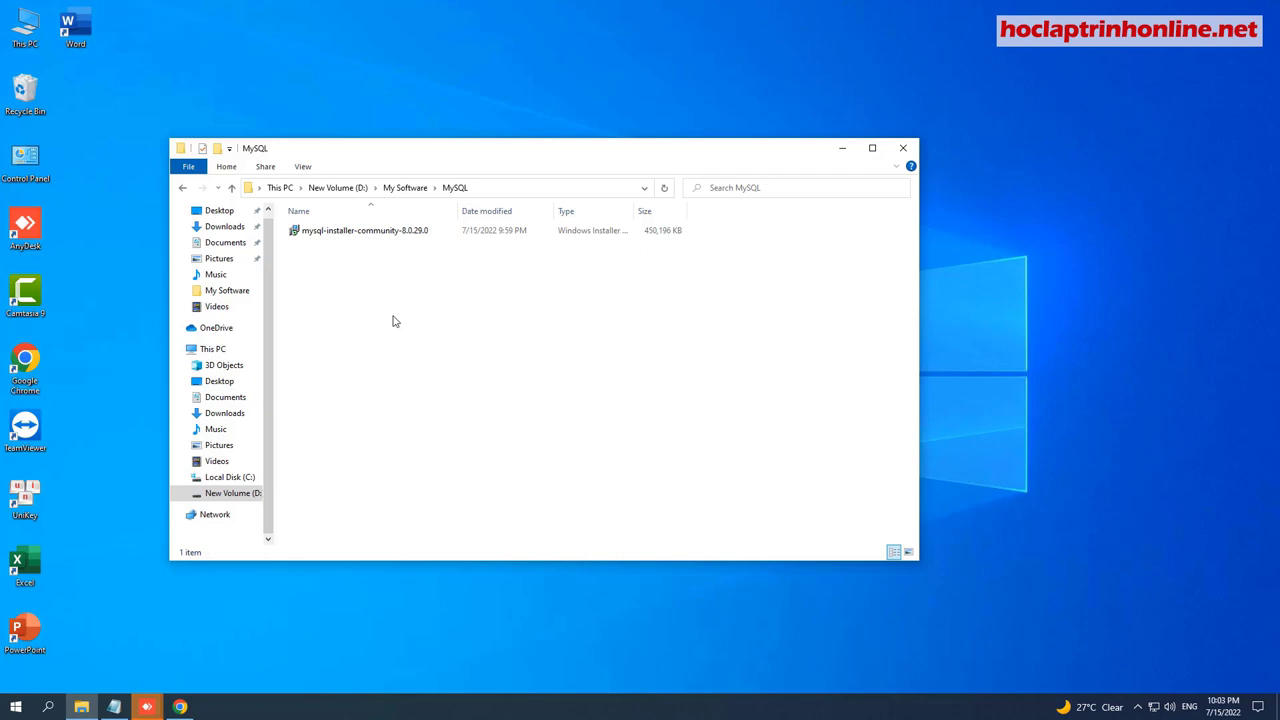
Launch mysql-installer-community-8.0.29.0 and continue with the Developer Default setup type.
click(341, 233)
double_click(341, 233)
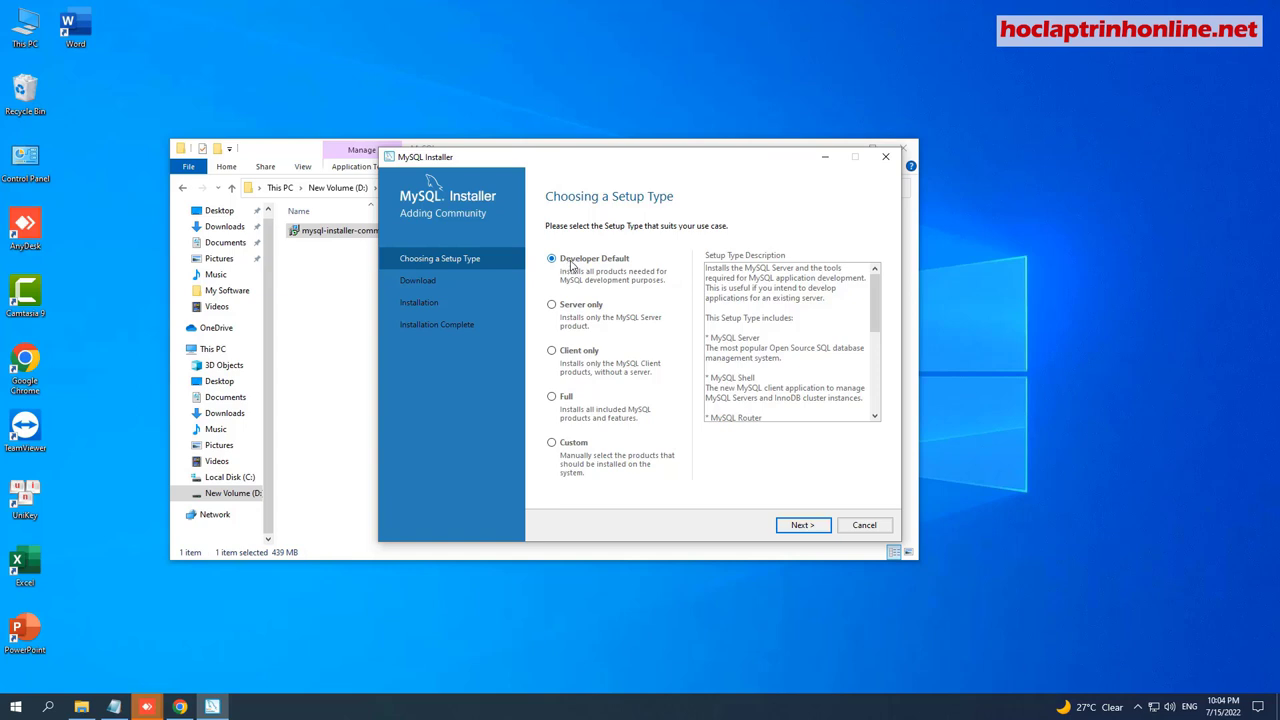
click(797, 525)
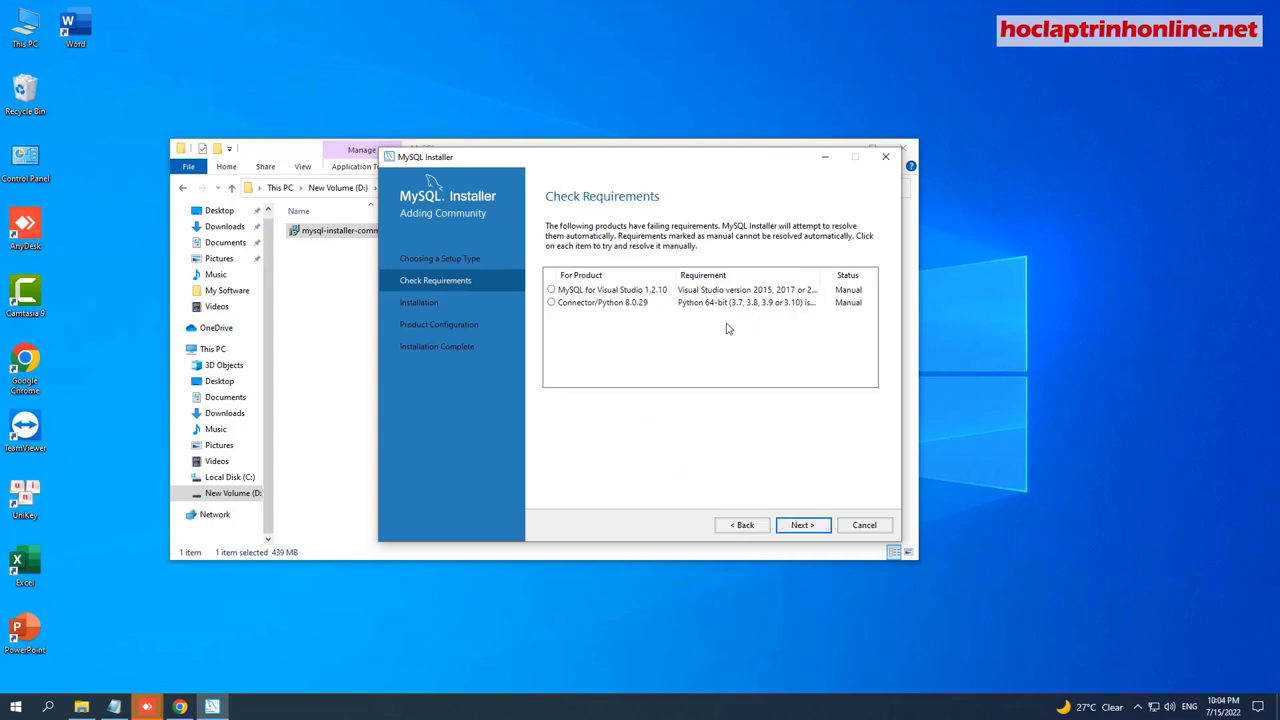
Re-check the Visual Studio and Connector/Python requirements, then continue without them.
click(551, 291)
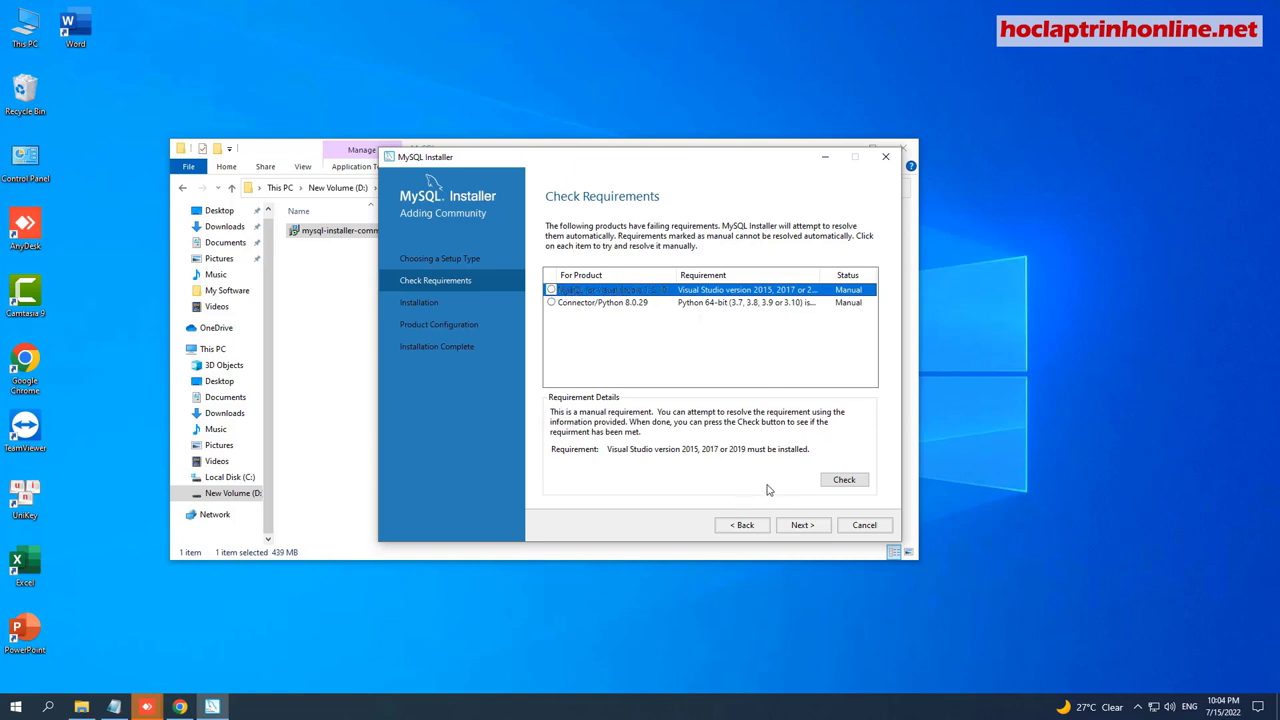
click(853, 480)
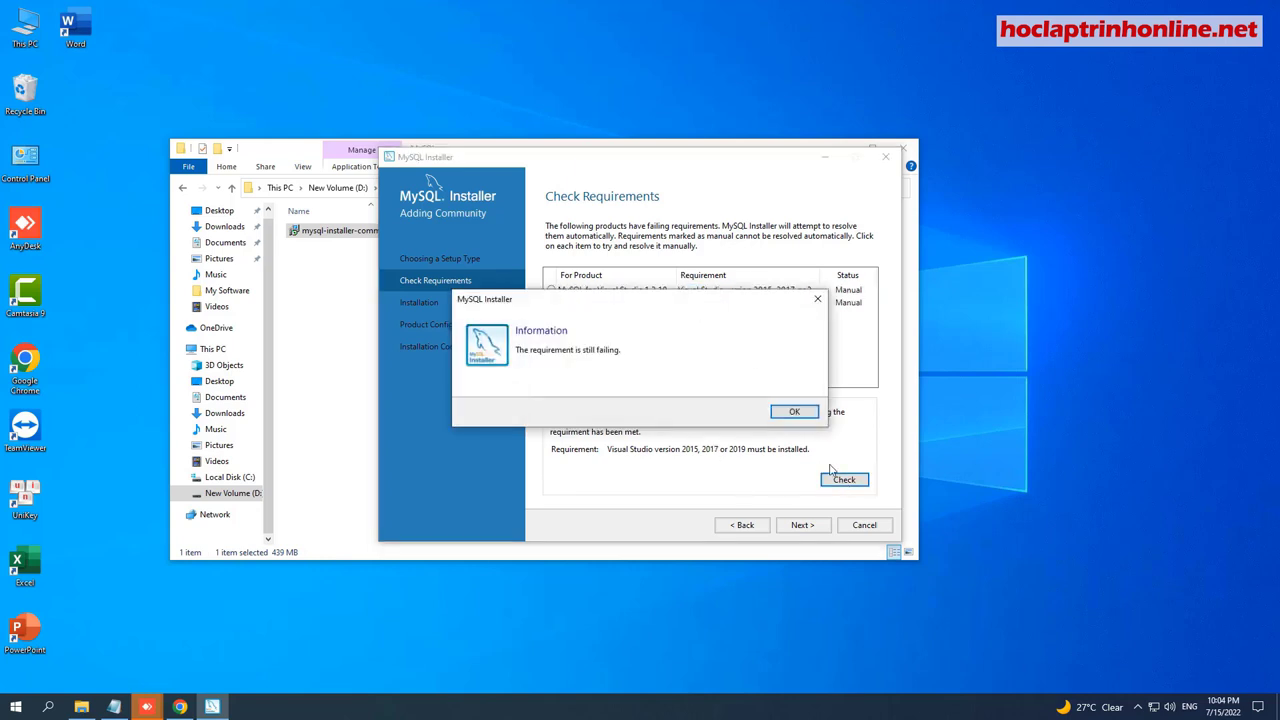
click(790, 411)
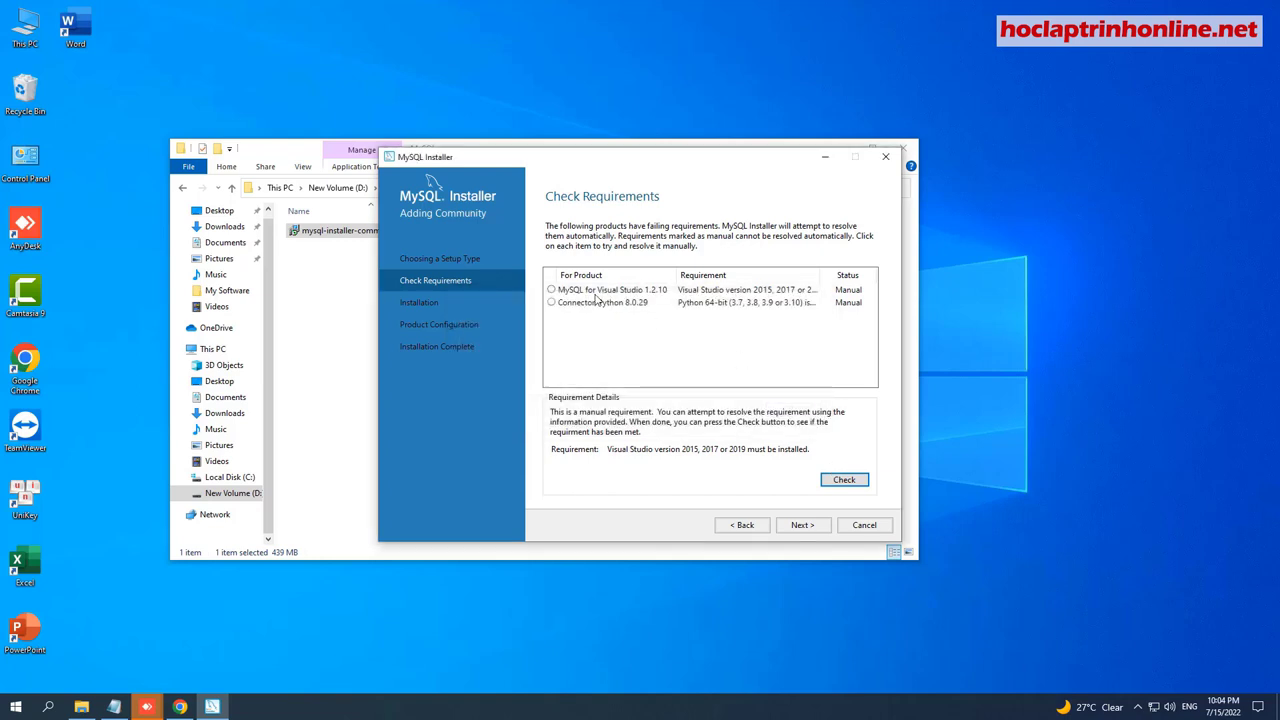
click(603, 303)
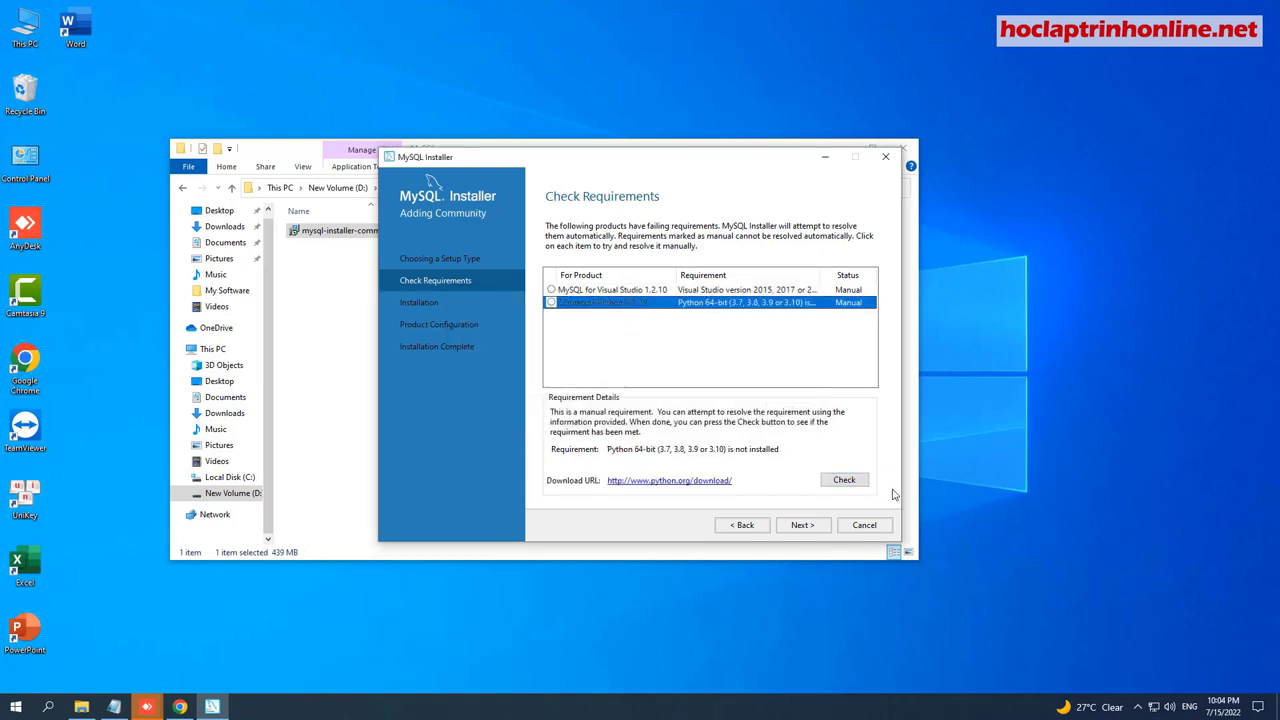
click(845, 482)
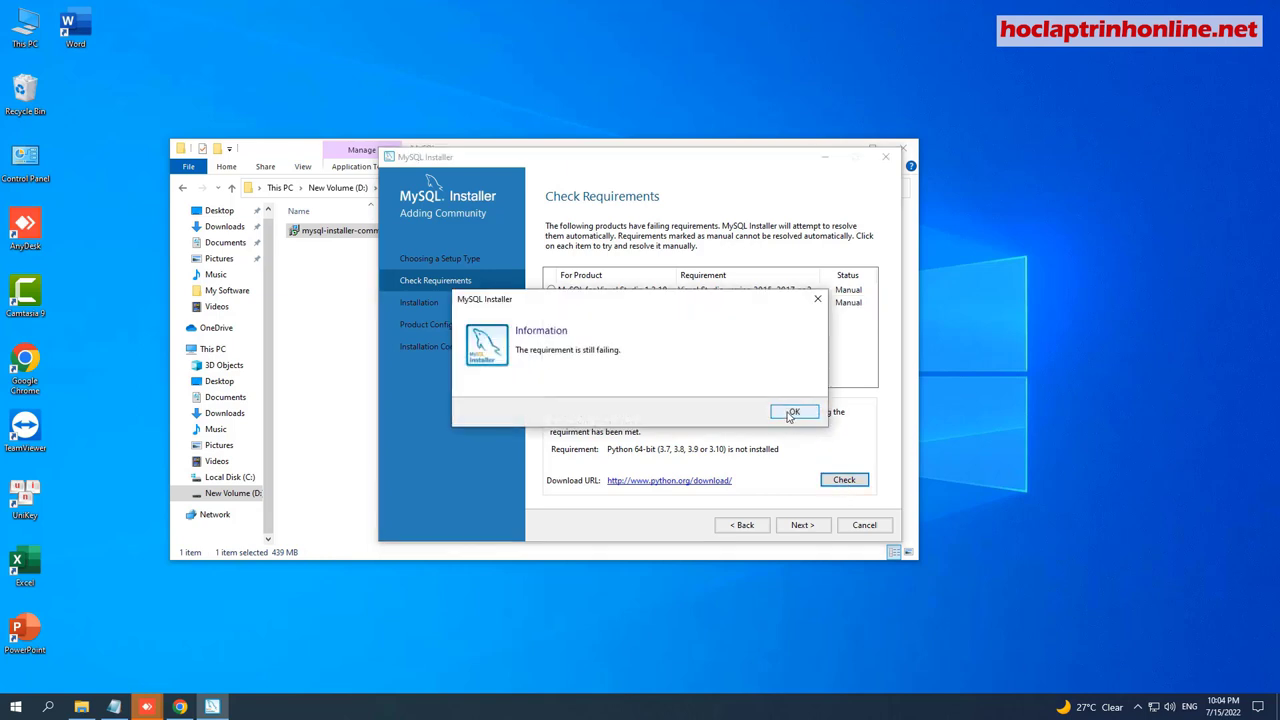
click(794, 412)
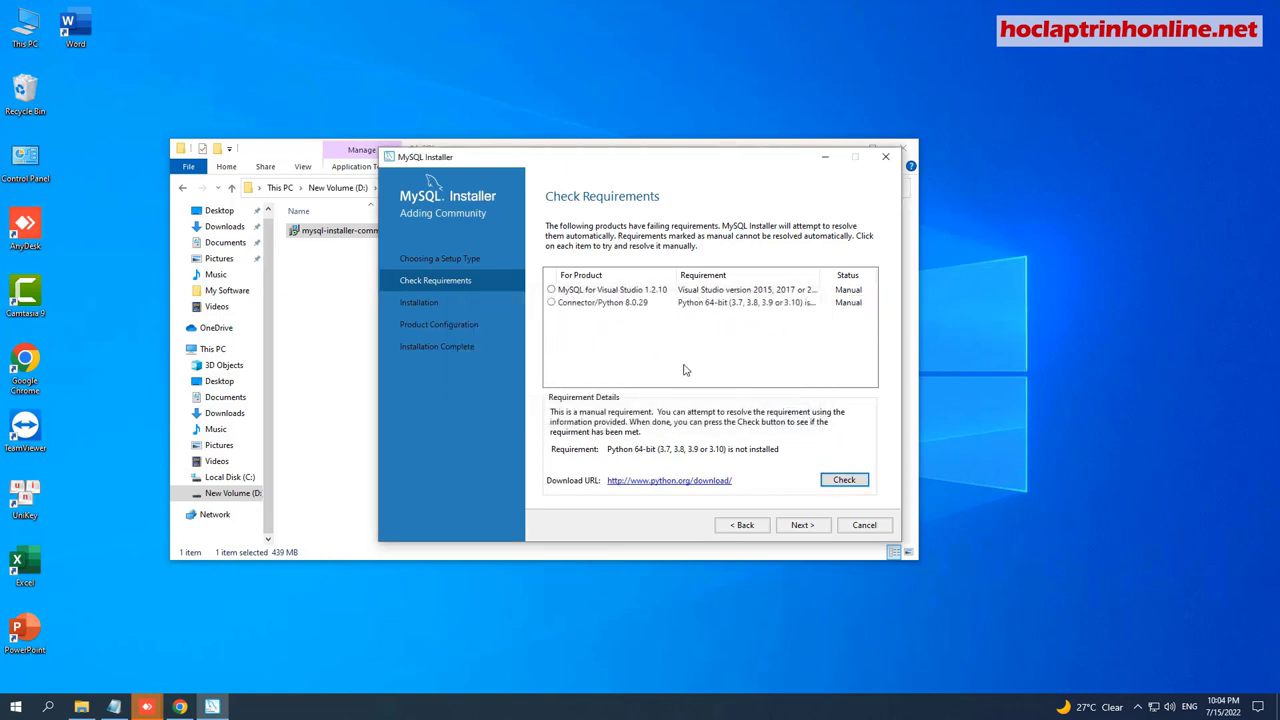
click(802, 525)
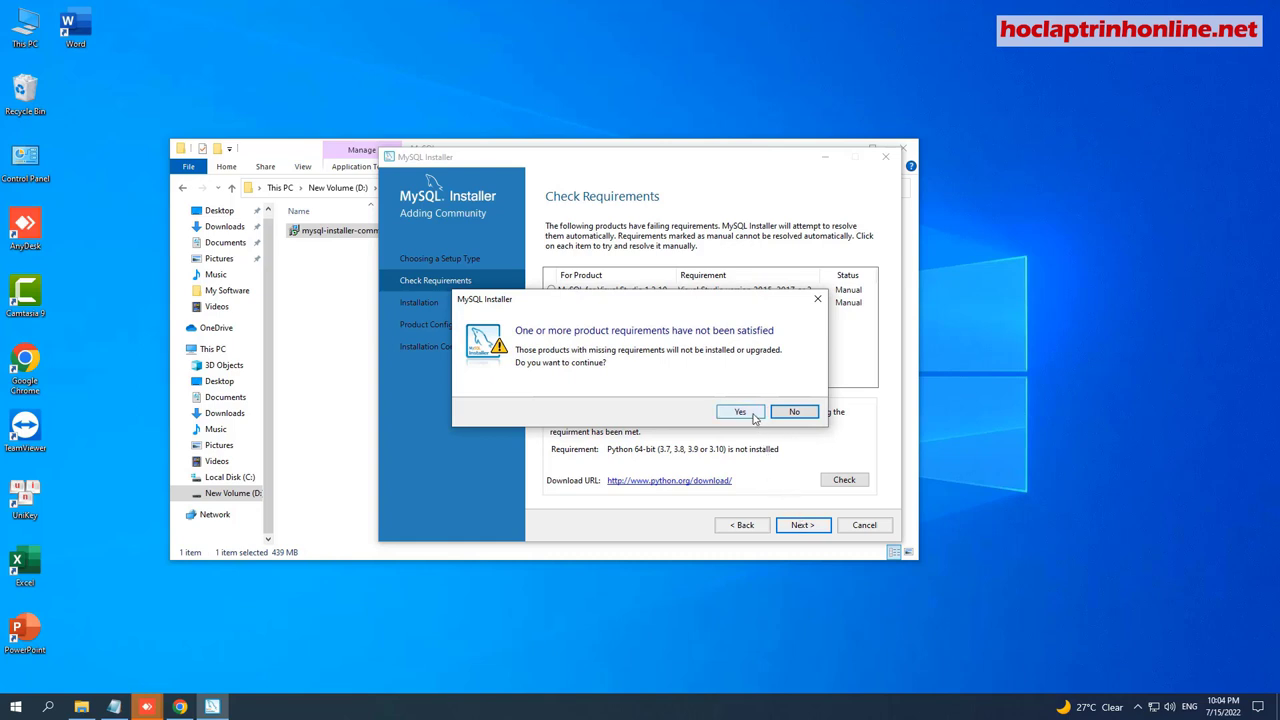
click(751, 416)
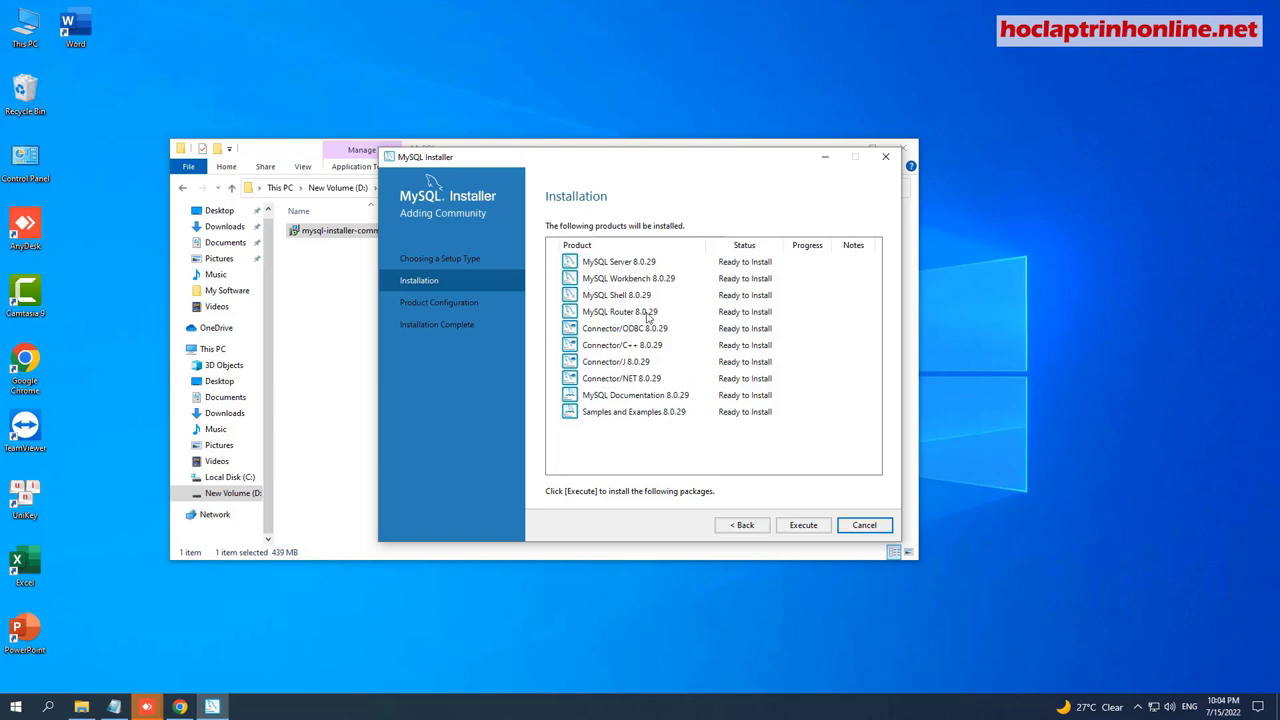
Execute installation of all ten 8.0.29 products until each shows Complete.
click(800, 527)
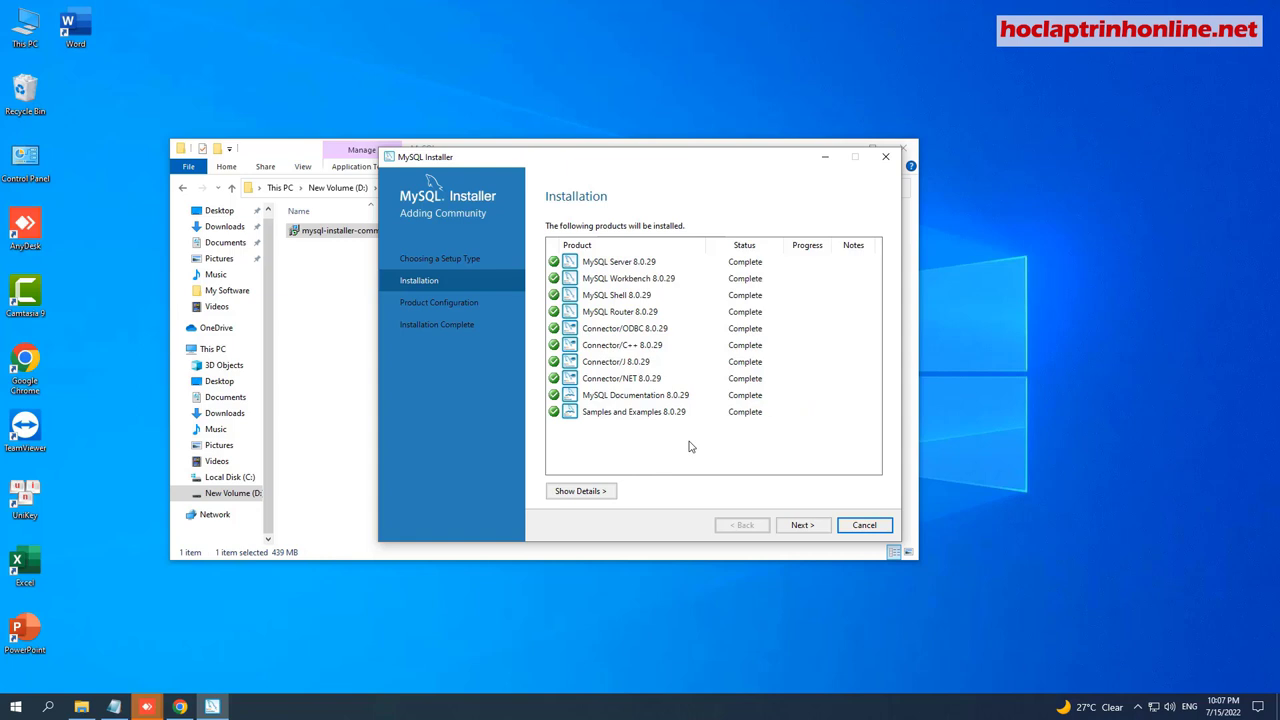
click(792, 527)
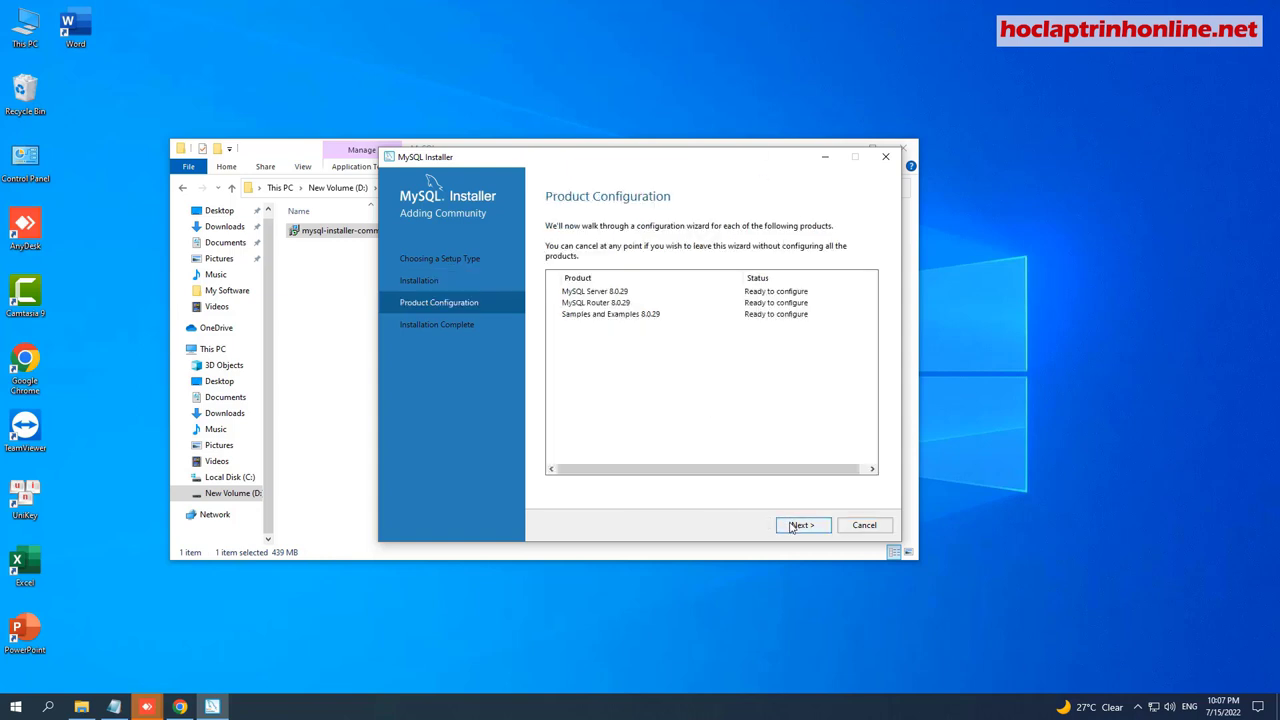
Keep Development Computer, port 3306 and strong password encryption for MySQL Server 8.0.29.
click(792, 527)
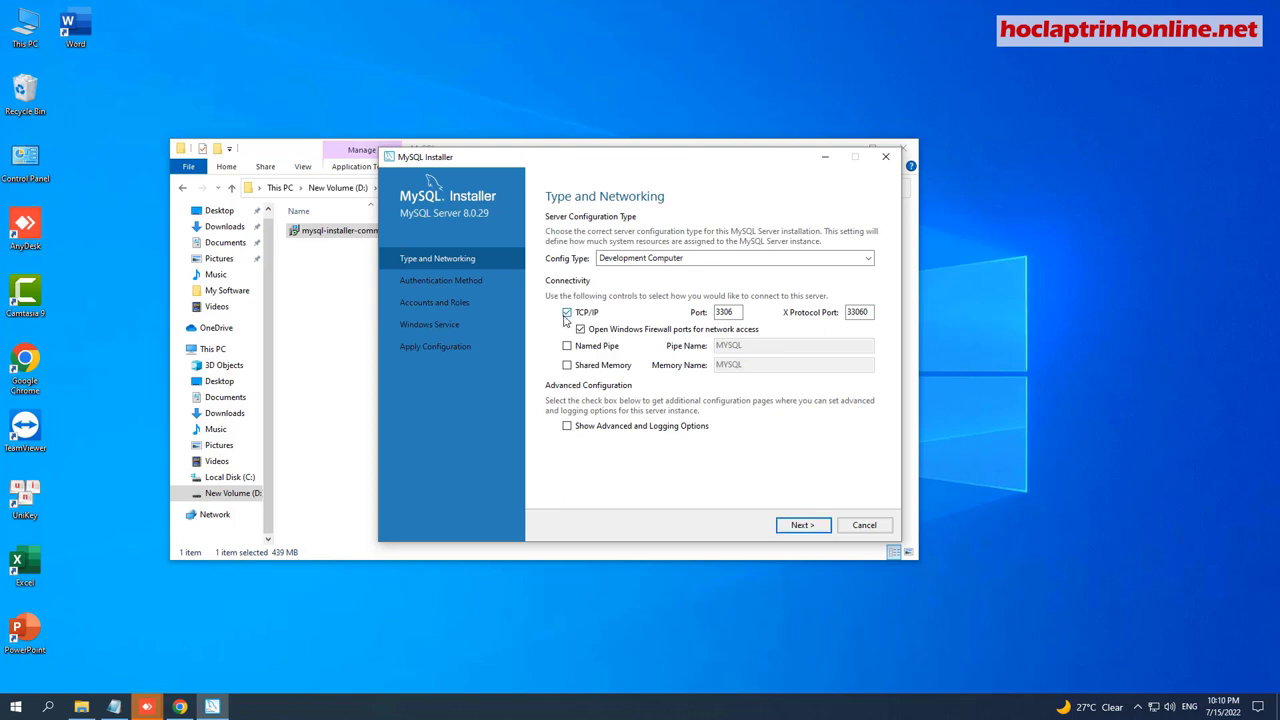
double_click(728, 311)
click(734, 311)
click(803, 526)
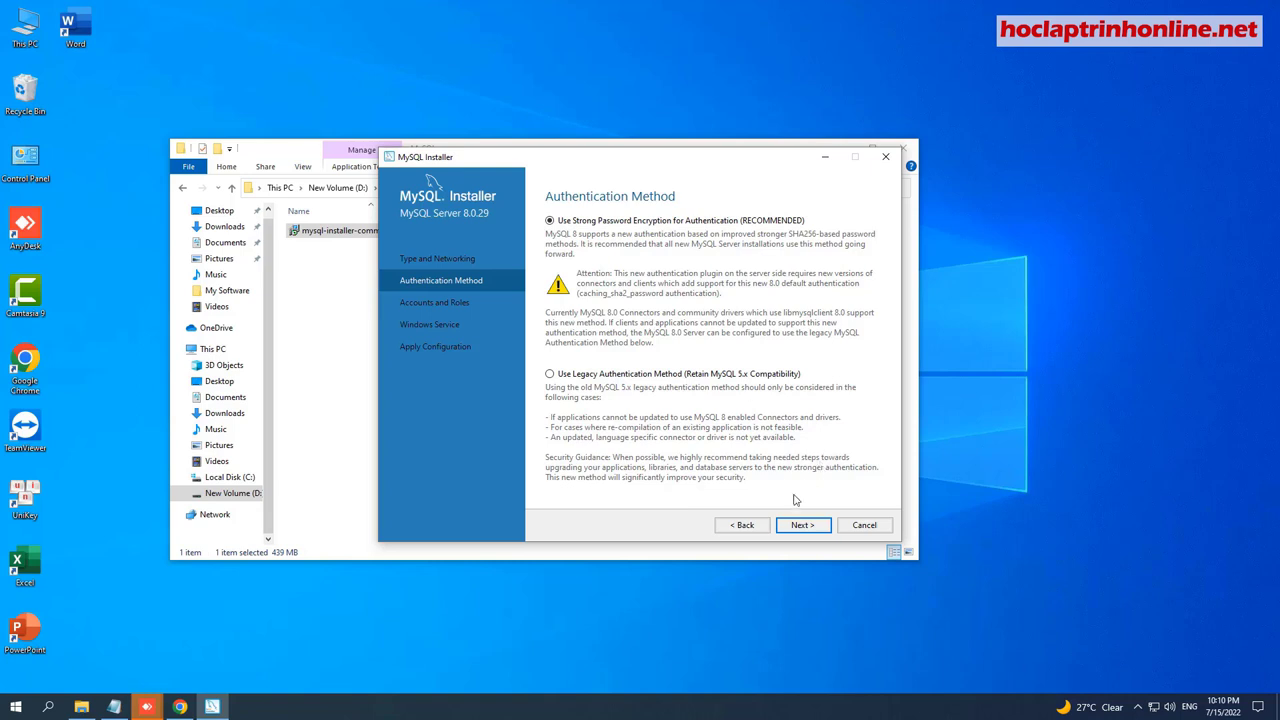
click(794, 527)
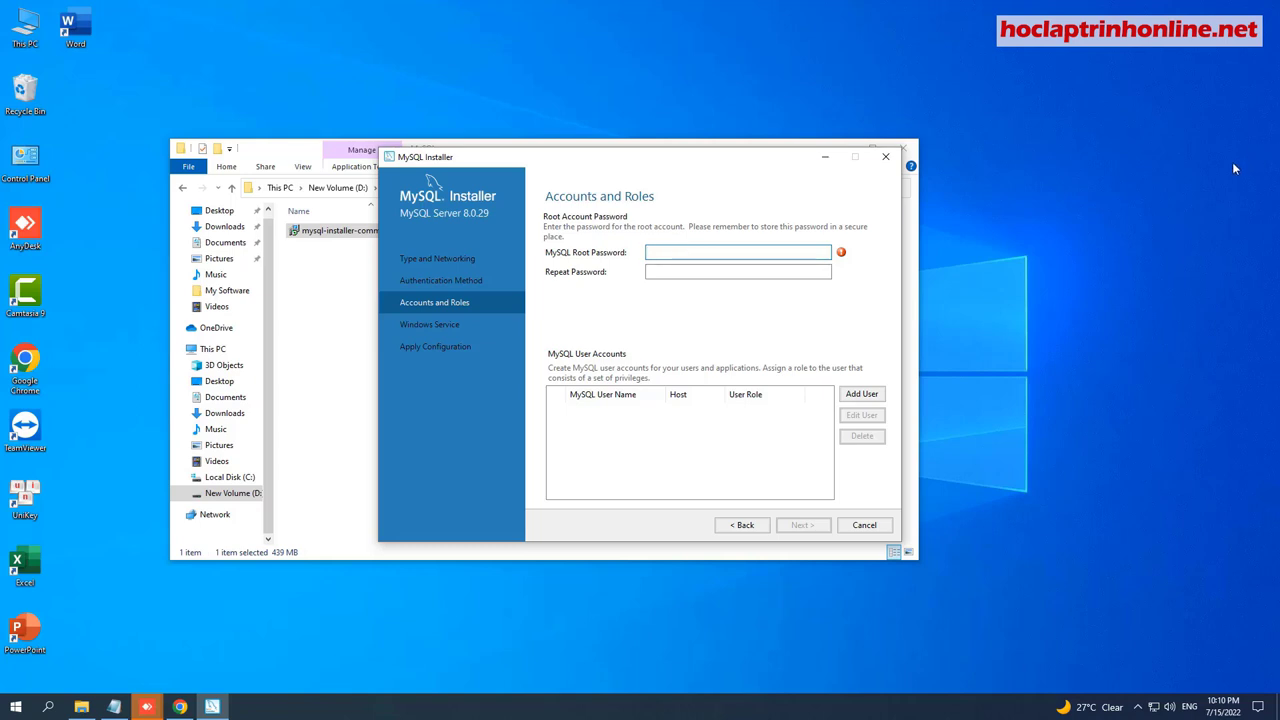
Set and confirm the root password, keep the MySQL80 service, and apply the configuration.
text(123456789)
click(672, 273)
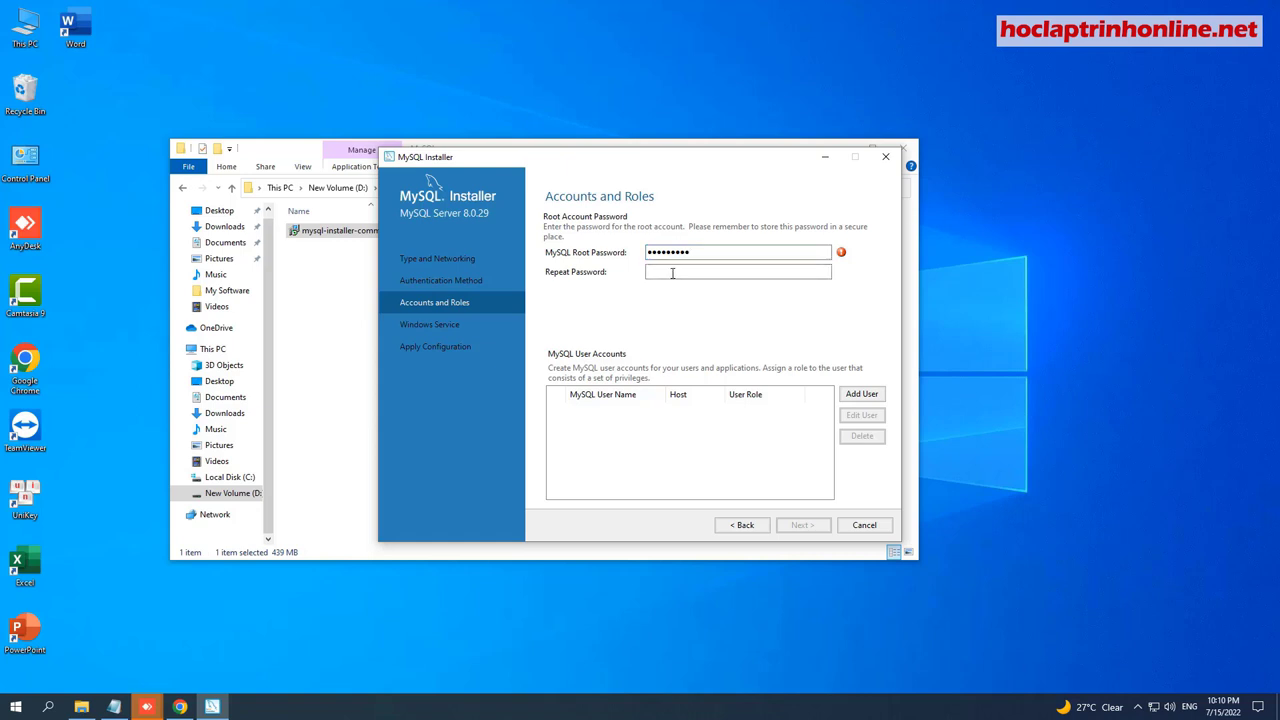
text(123456789)
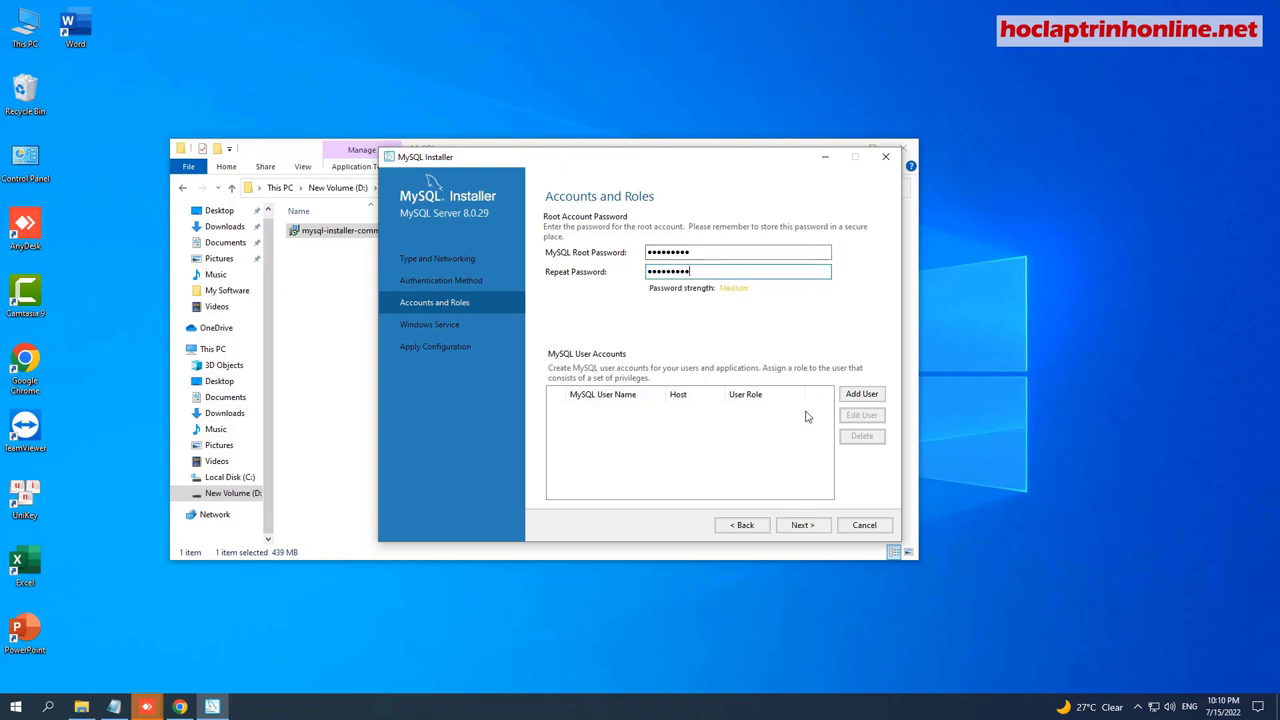
click(801, 526)
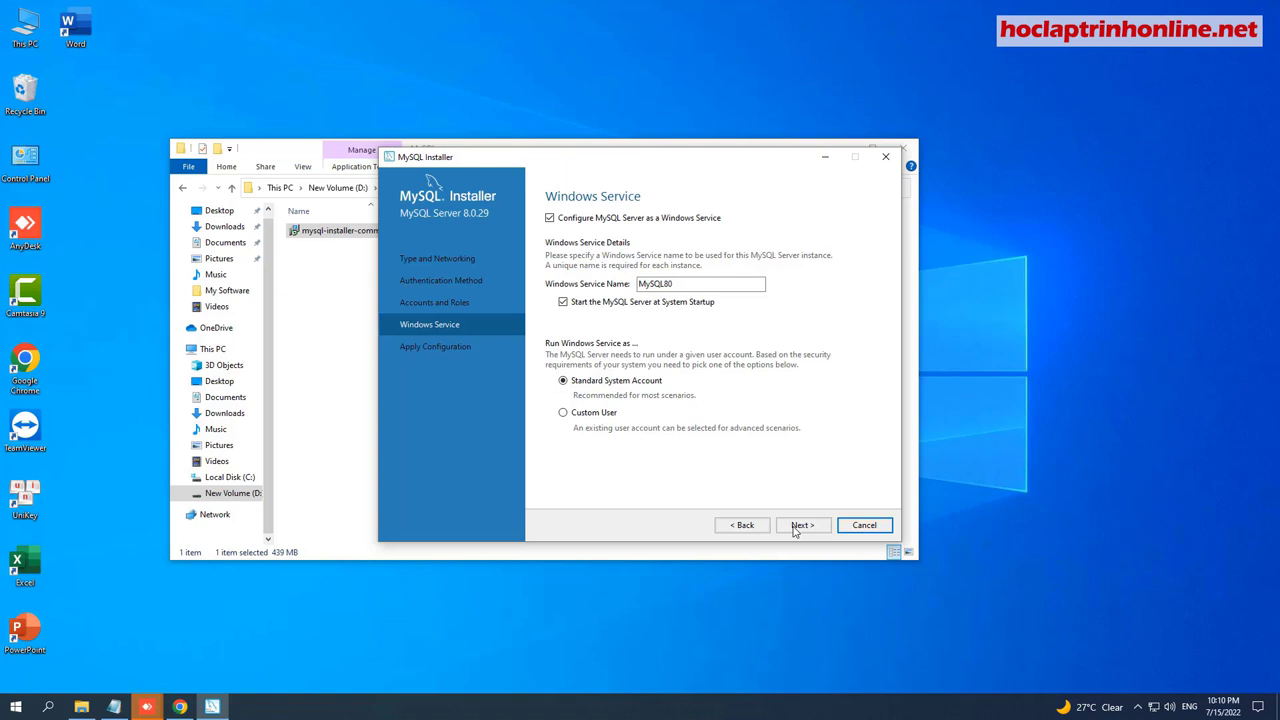
click(800, 526)
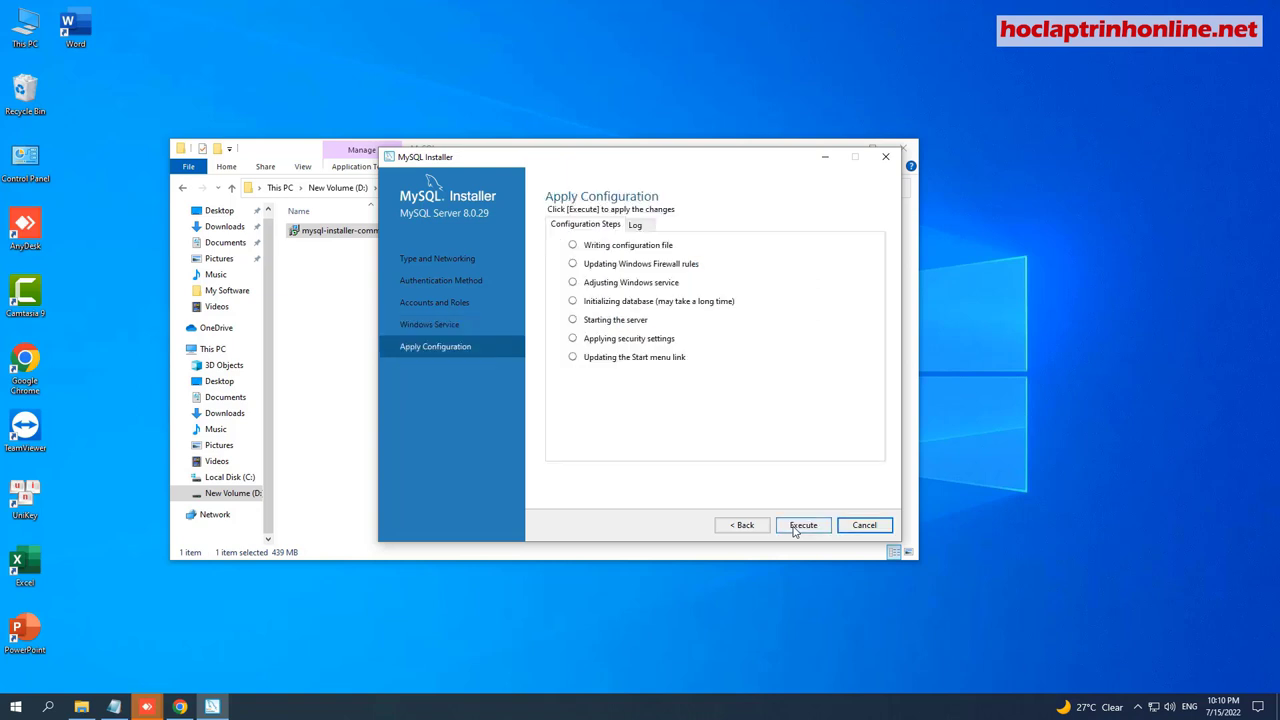
click(796, 527)
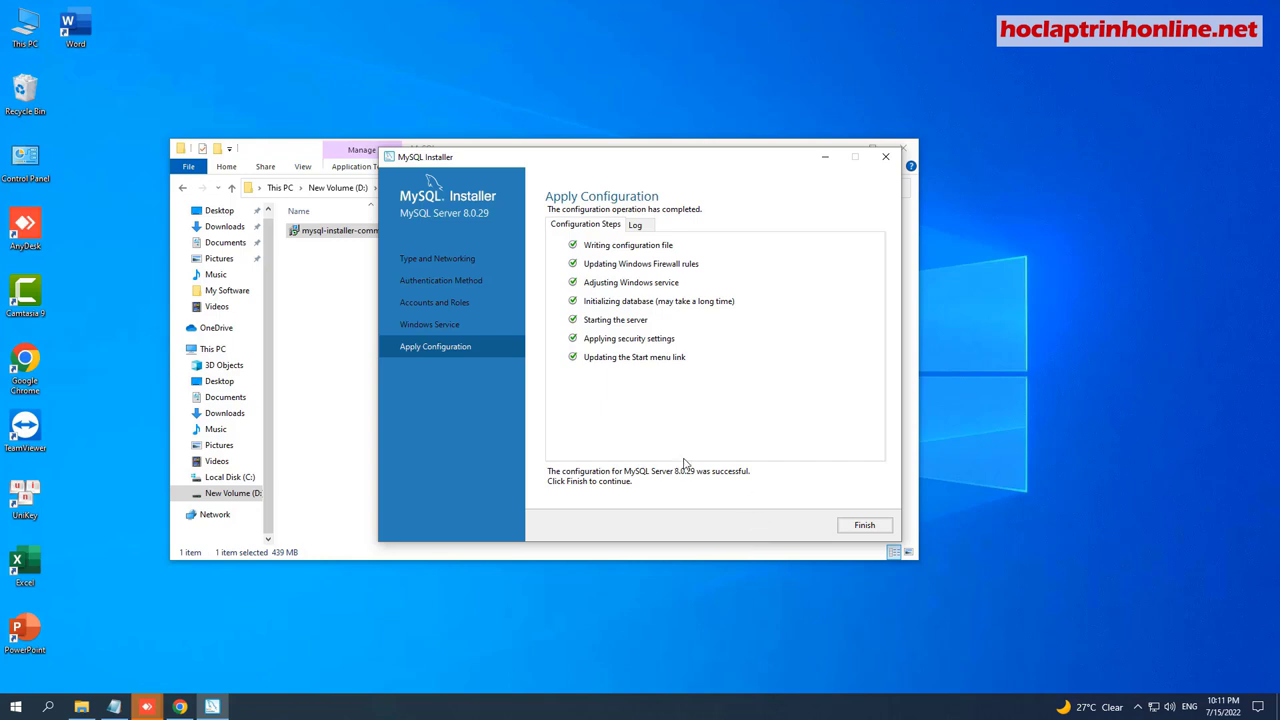
click(854, 528)
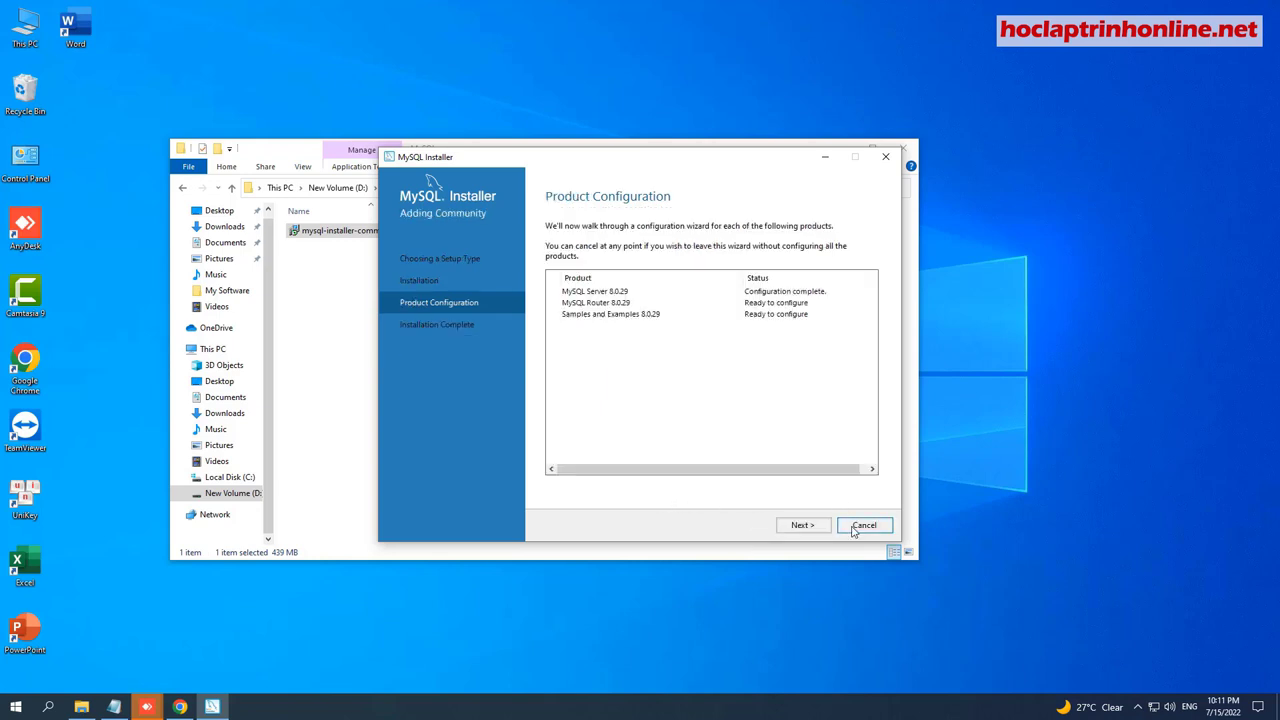
Skip MySQL Router configuration and move on to Samples and Examples.
click(795, 527)
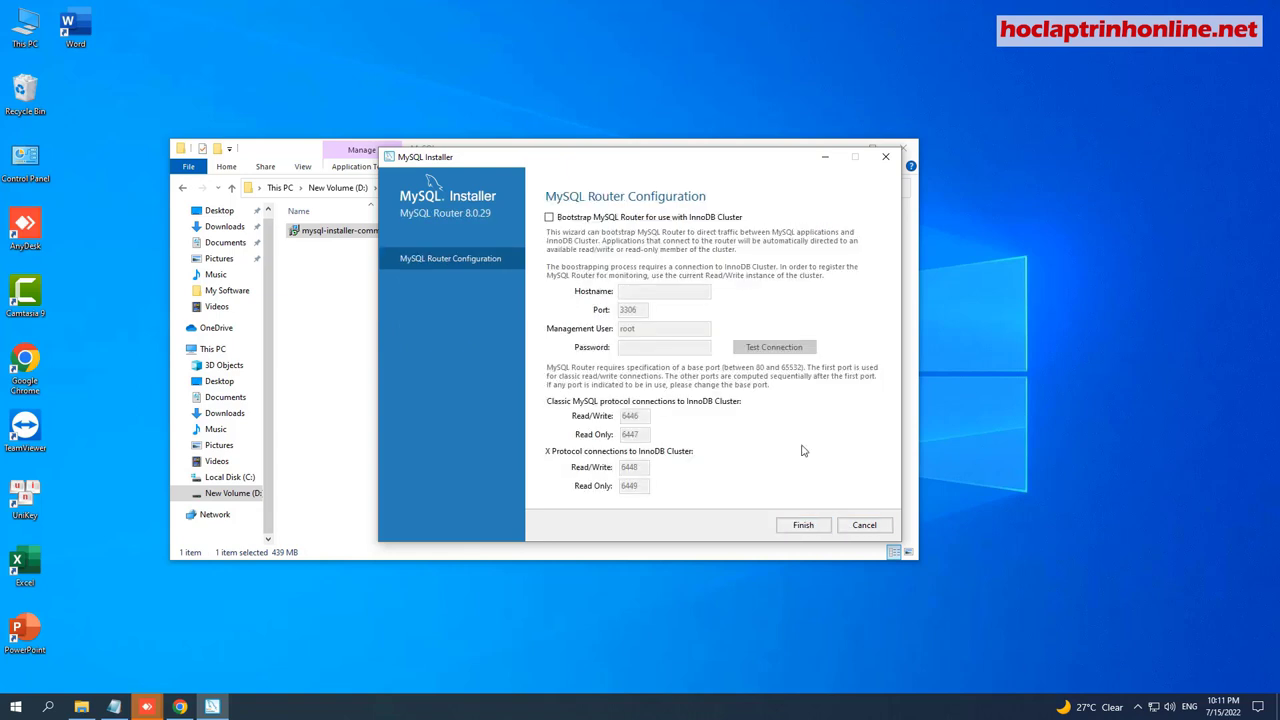
click(804, 526)
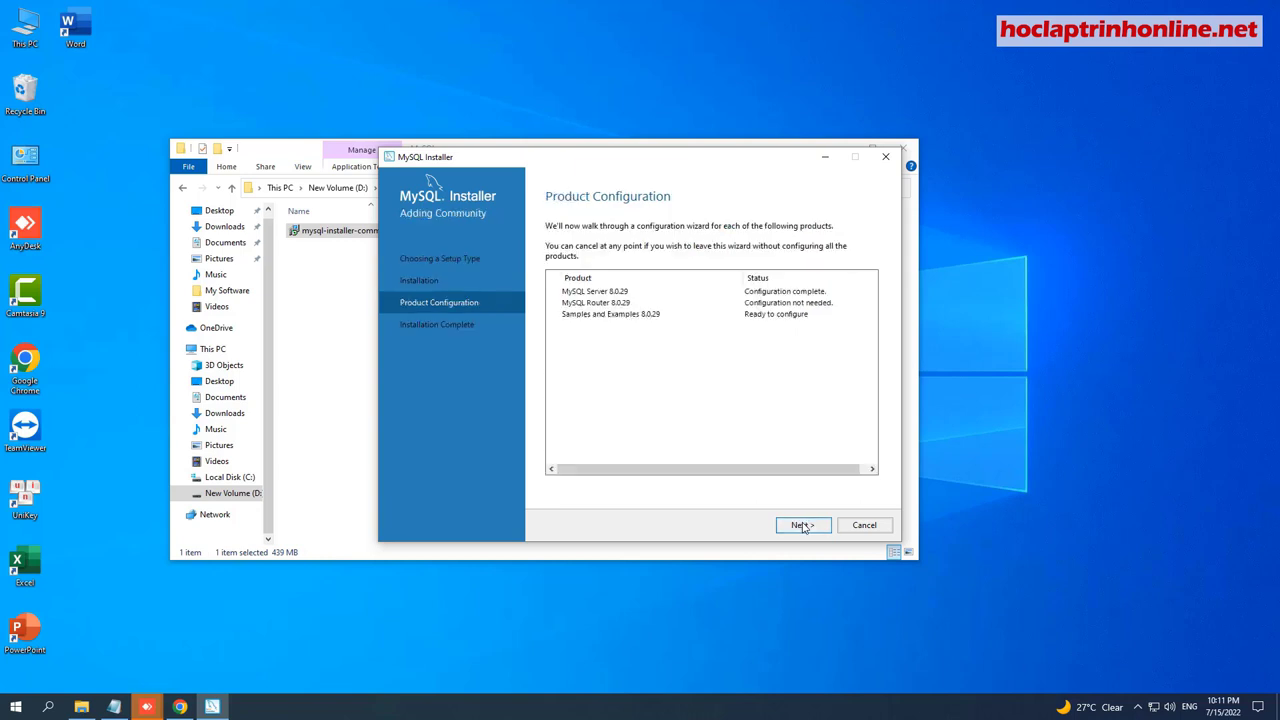
click(803, 527)
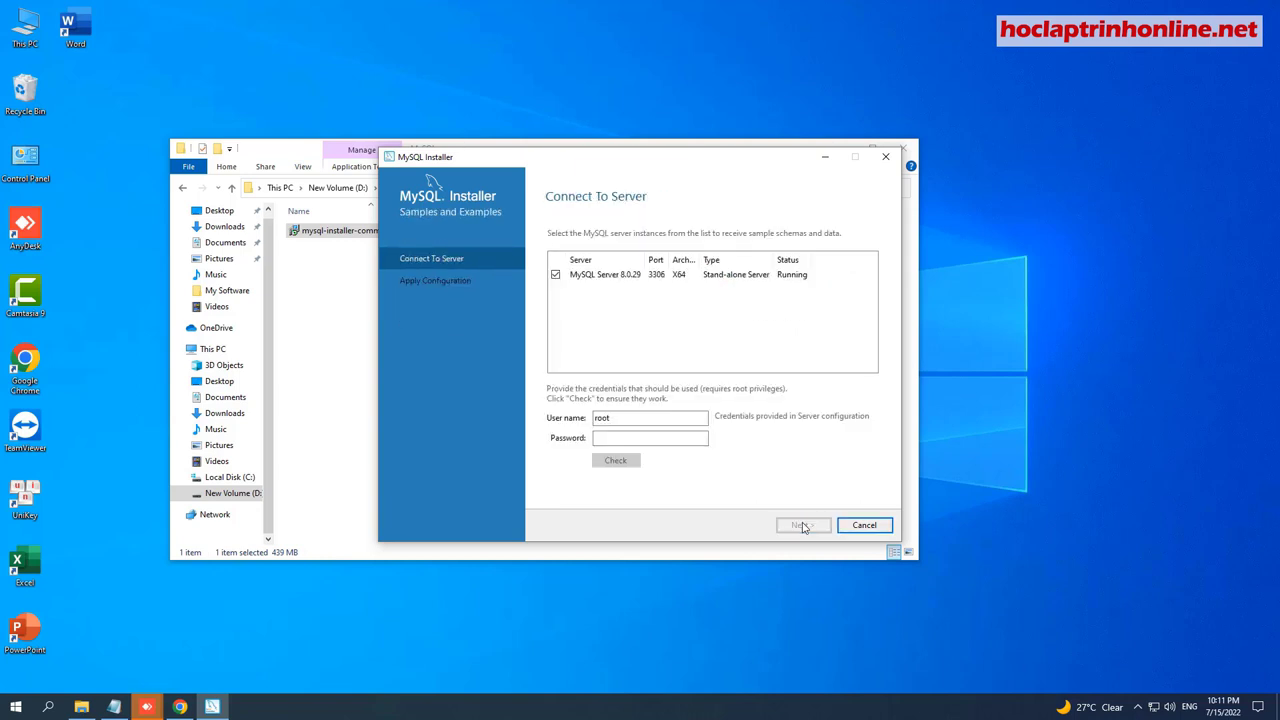
Enter the root password, test the connection, and apply the Samples and Examples configuration.
click(624, 437)
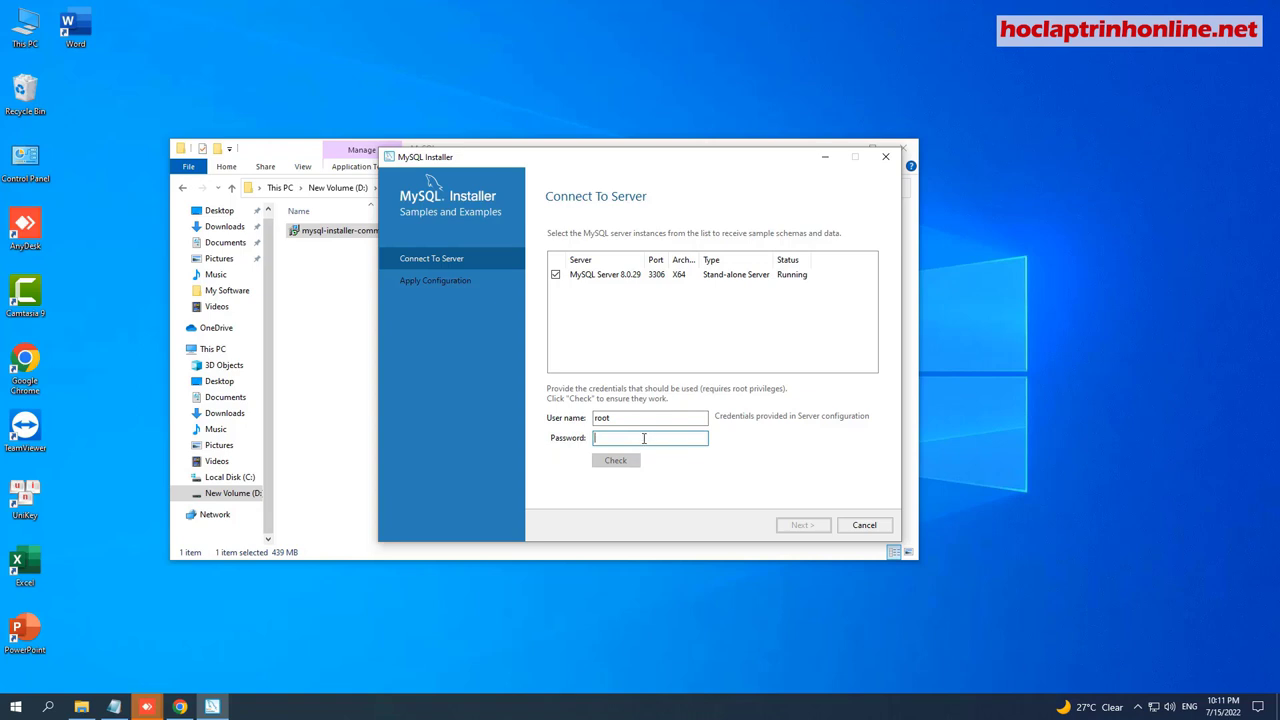
text(12)
click(615, 460)
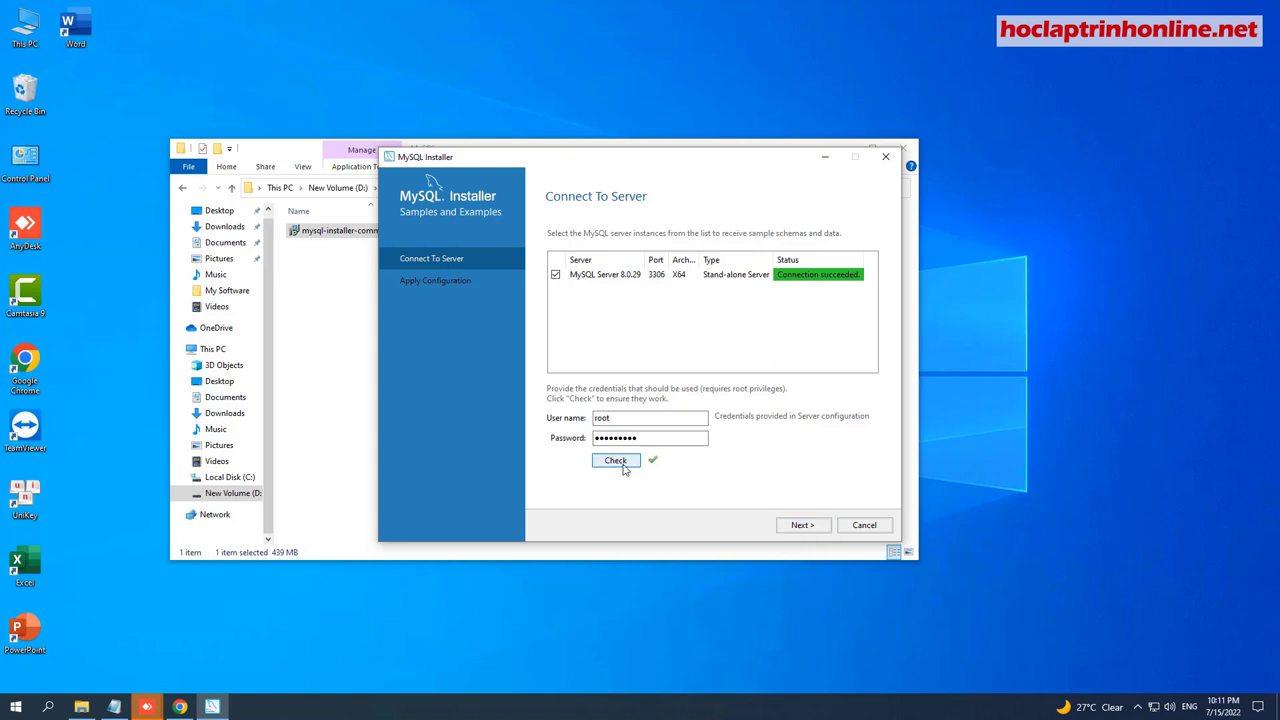
double_click(650, 437)
click(650, 437)
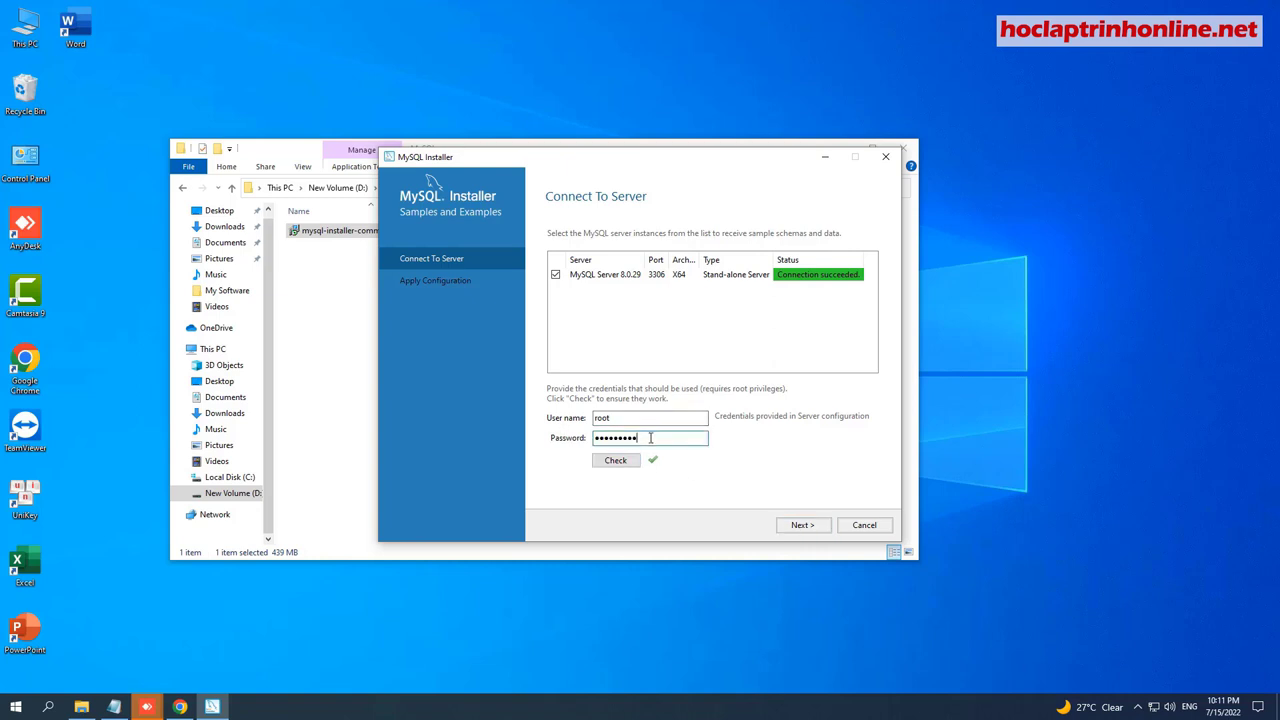
drag(650, 437, 582, 433)
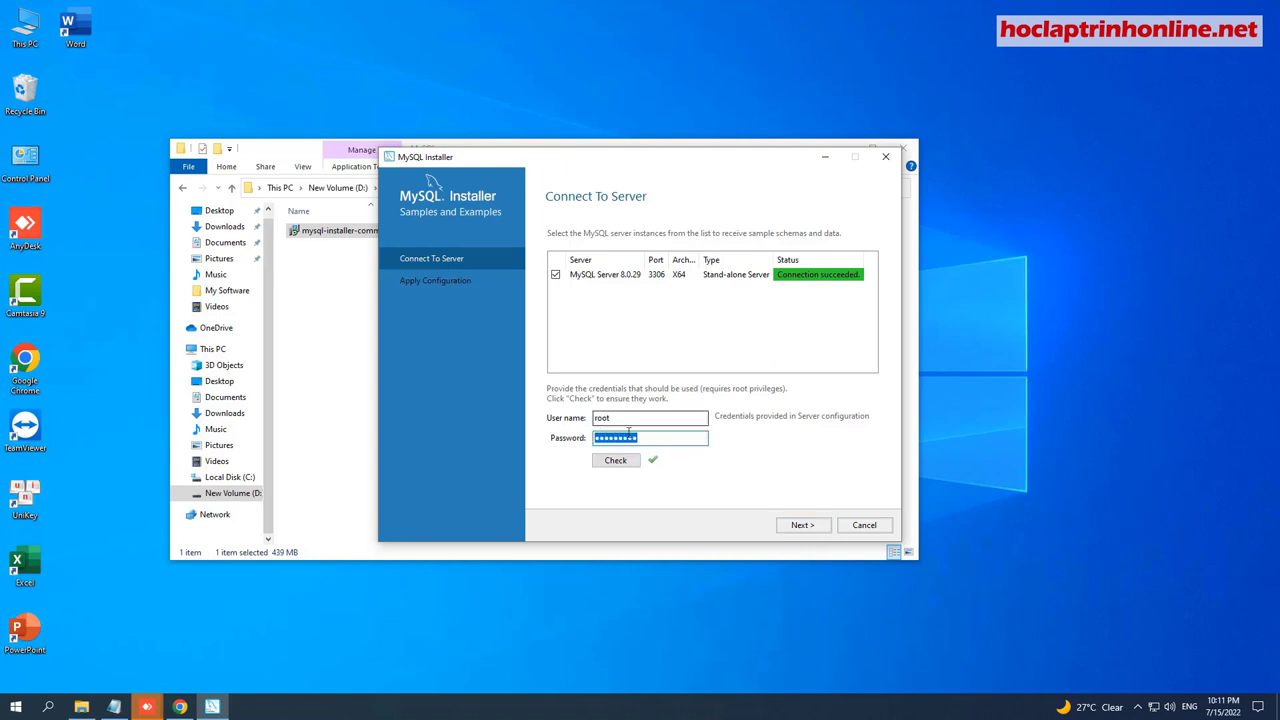
key(Right)
click(800, 525)
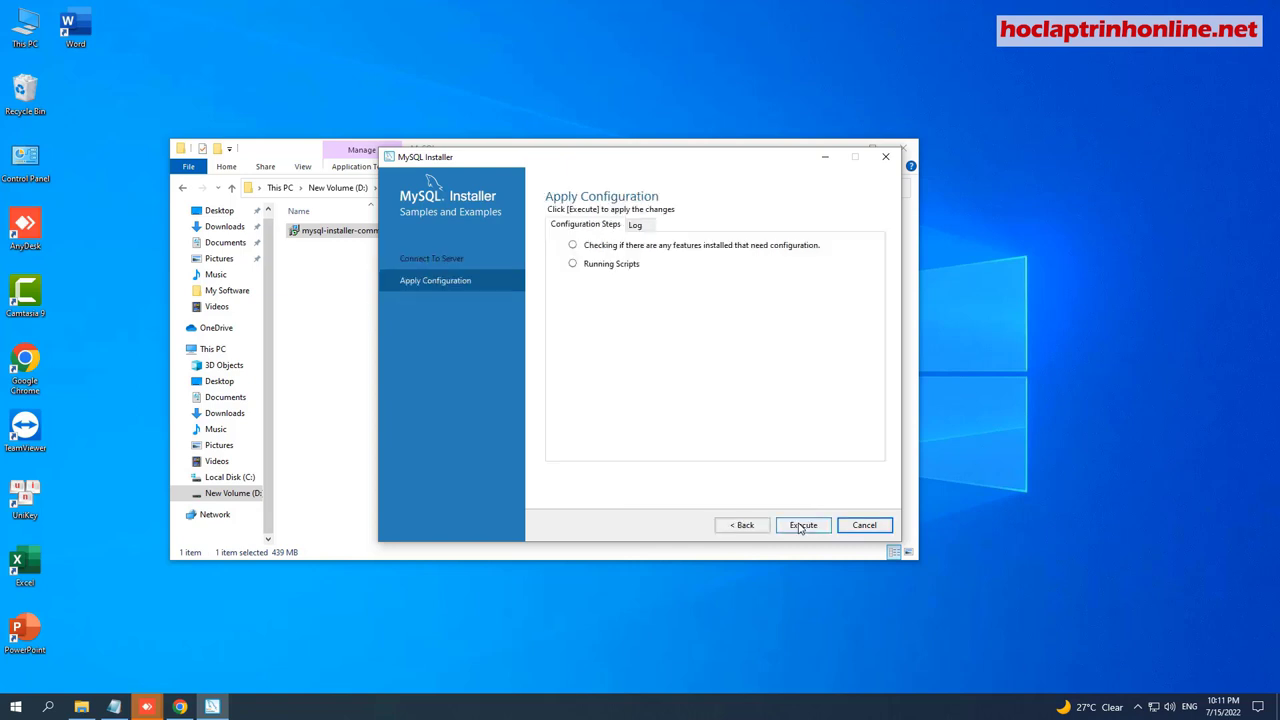
click(803, 525)
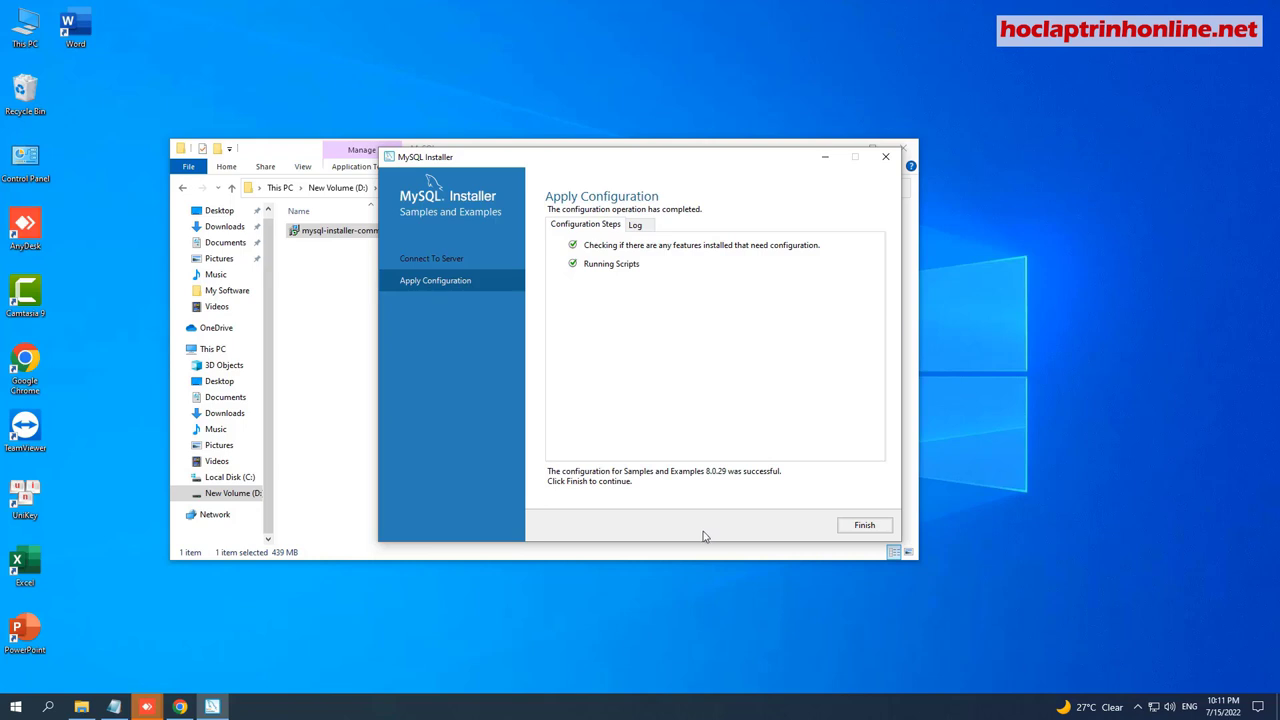
click(864, 525)
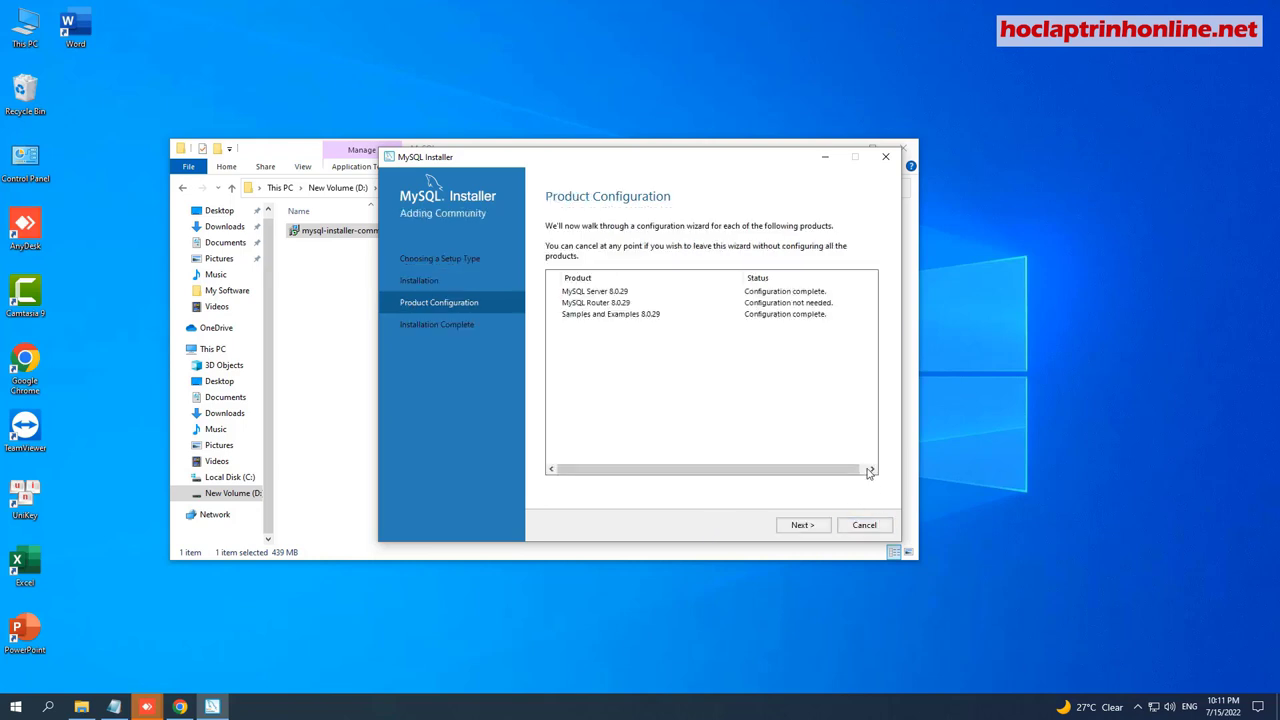
Complete the MySQL 8.0.29 installation, close the auto-launched Workbench and Shell windows, and open Start.
click(803, 525)
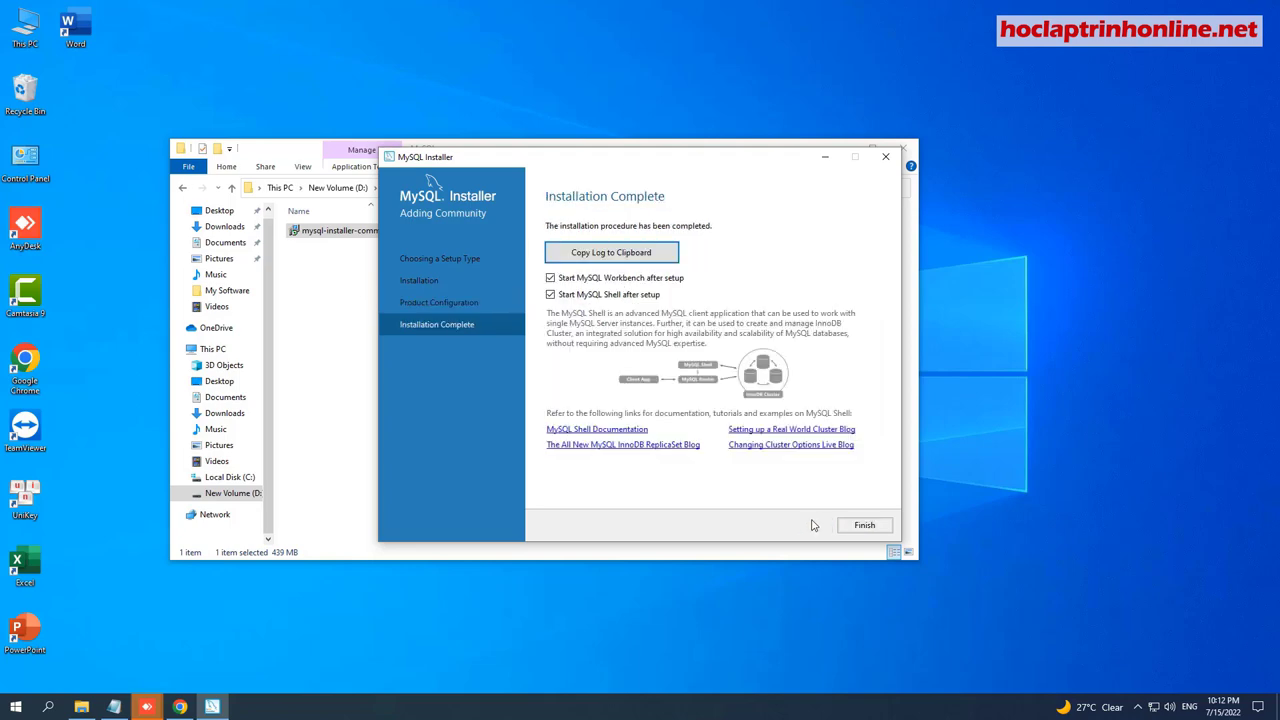
click(857, 522)
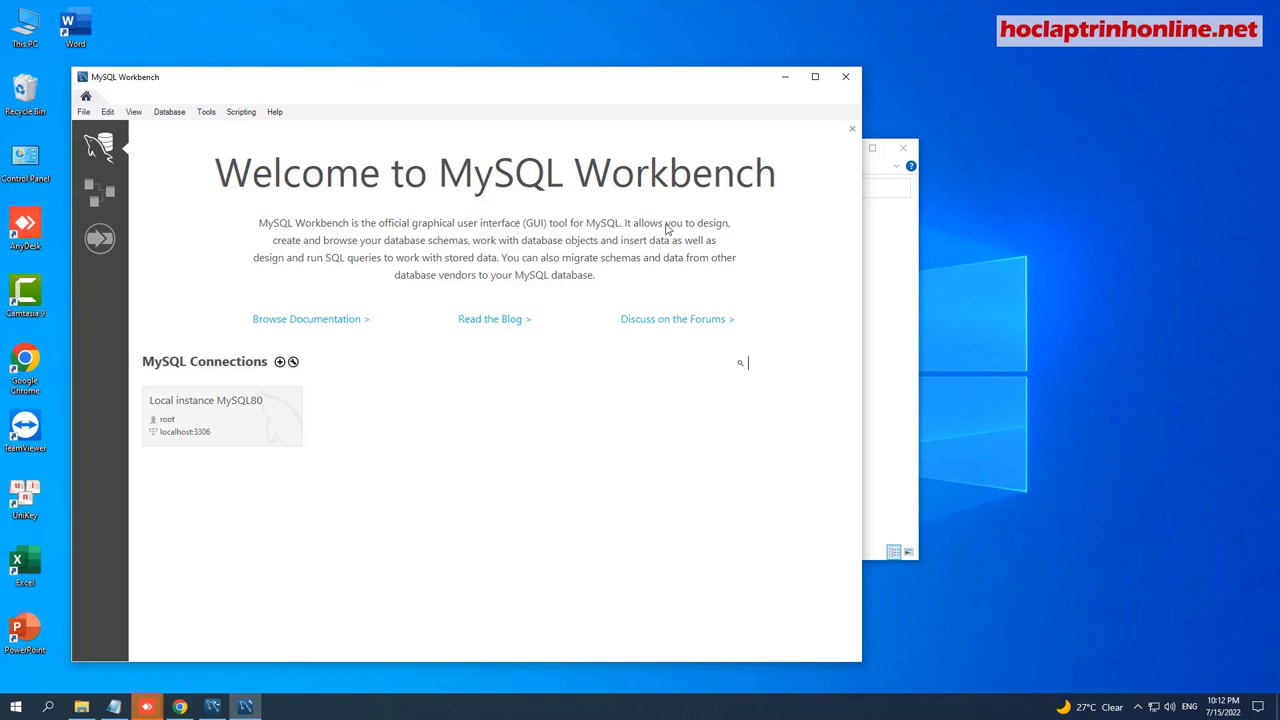
click(845, 79)
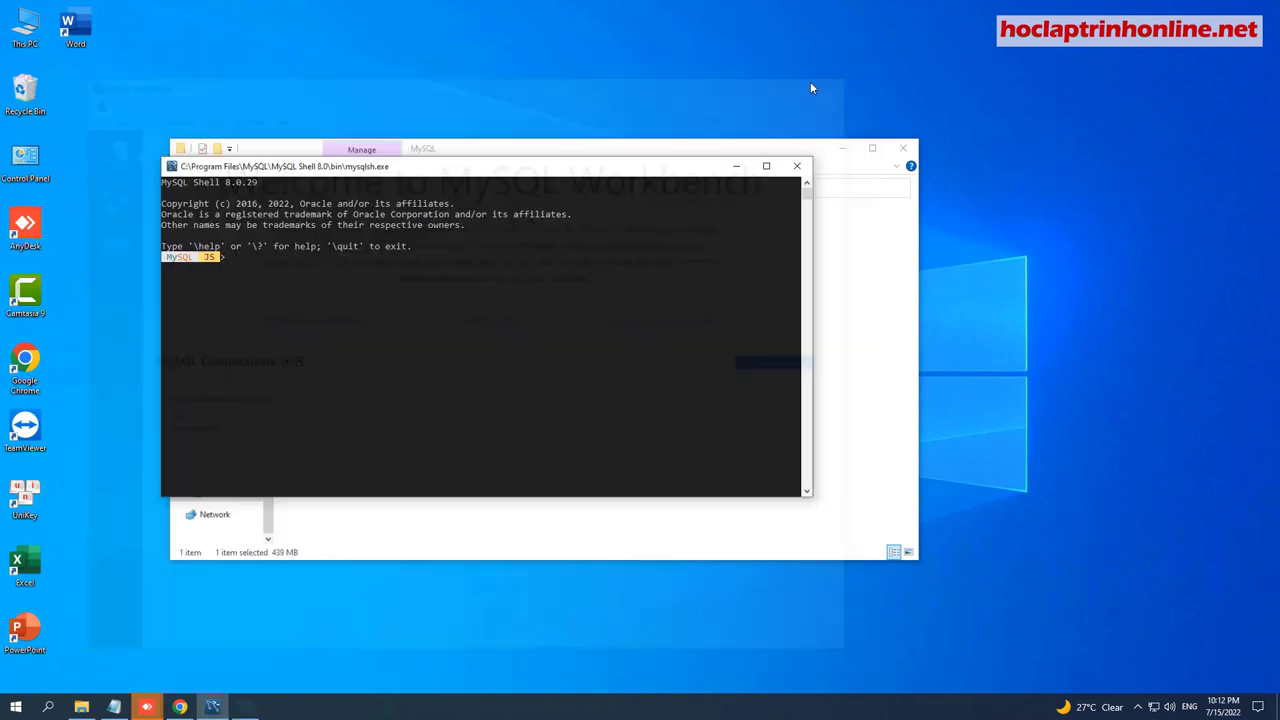
click(792, 168)
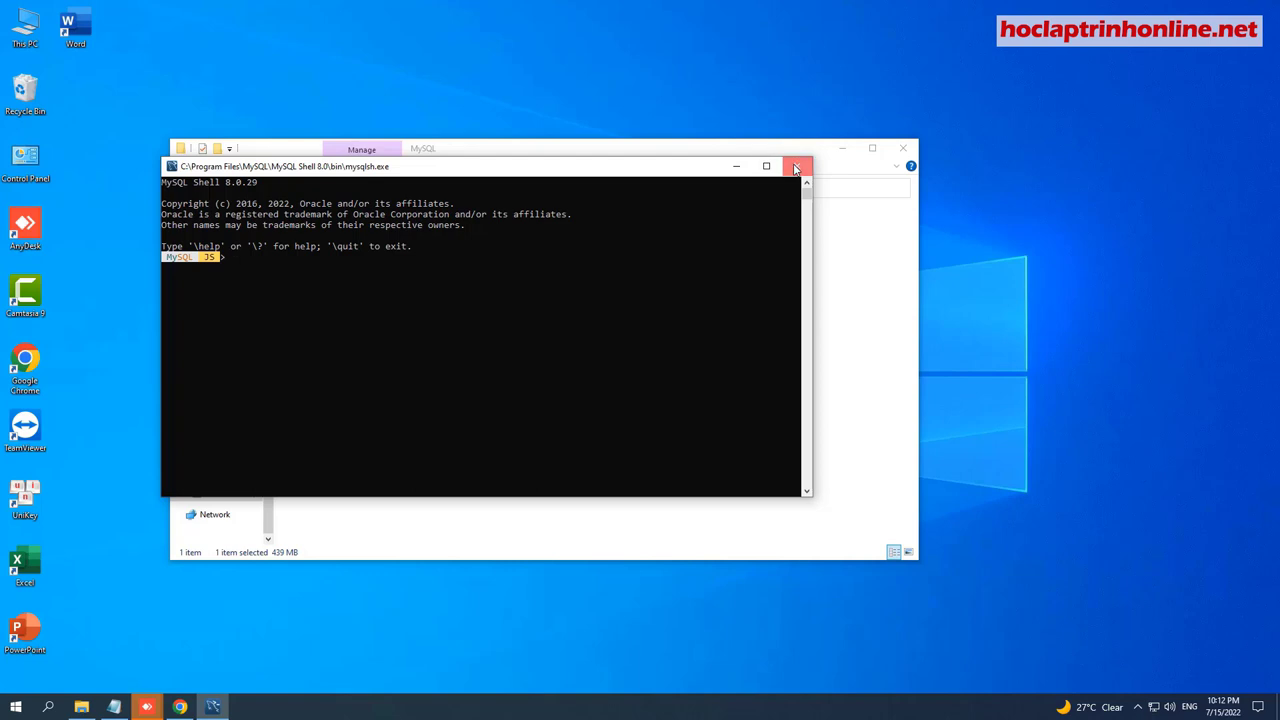
click(10, 706)
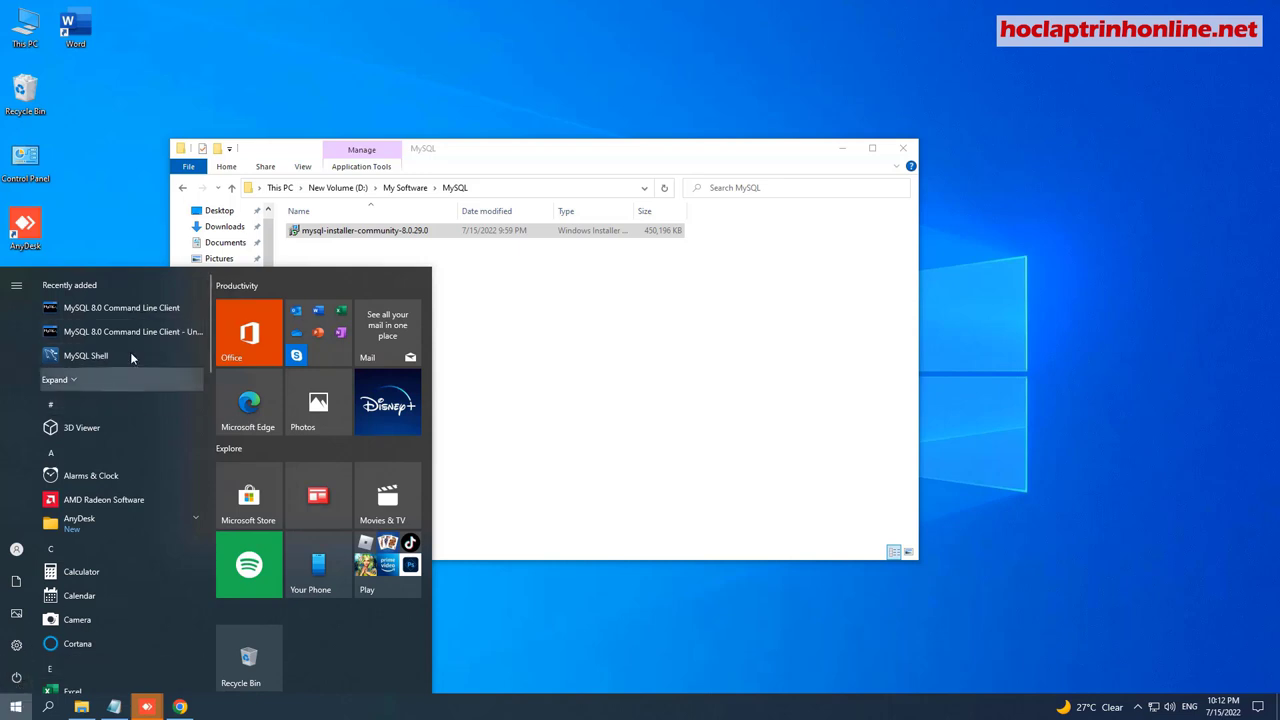
Open the file location of MySQL Workbench 8.0 CE from the Start menu's Recently added list.
click(76, 379)
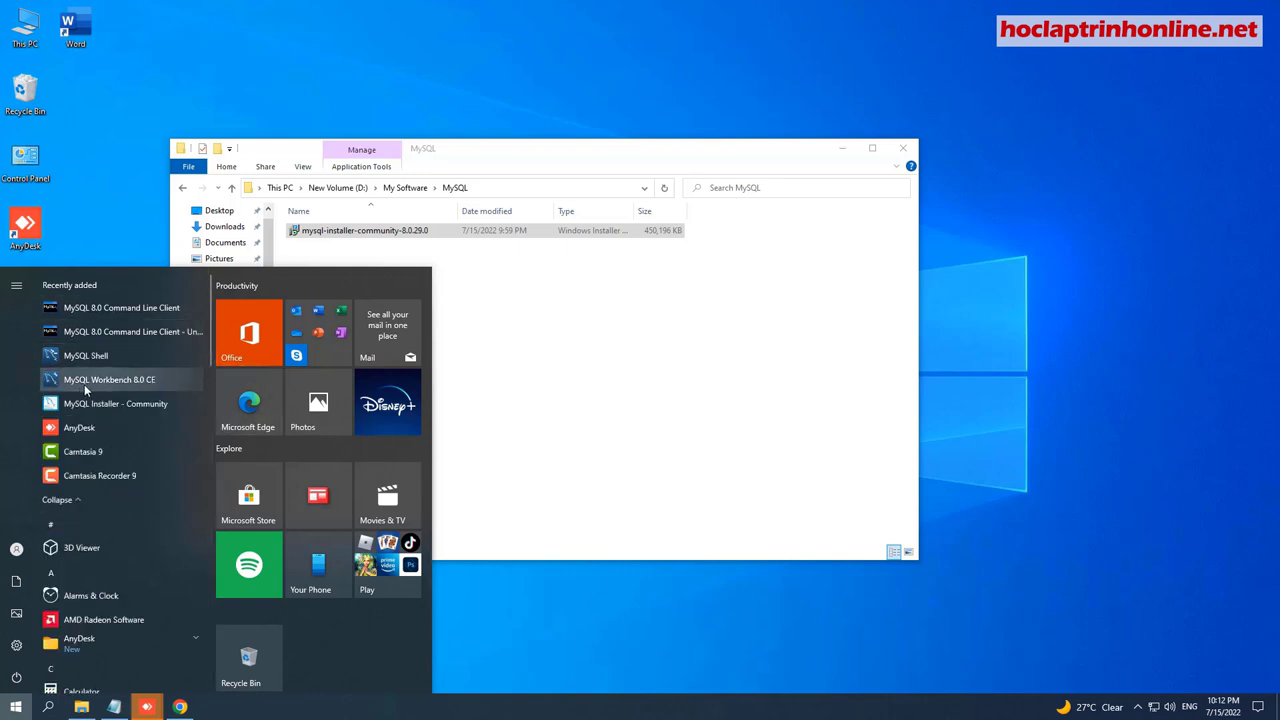
right_click(84, 383)
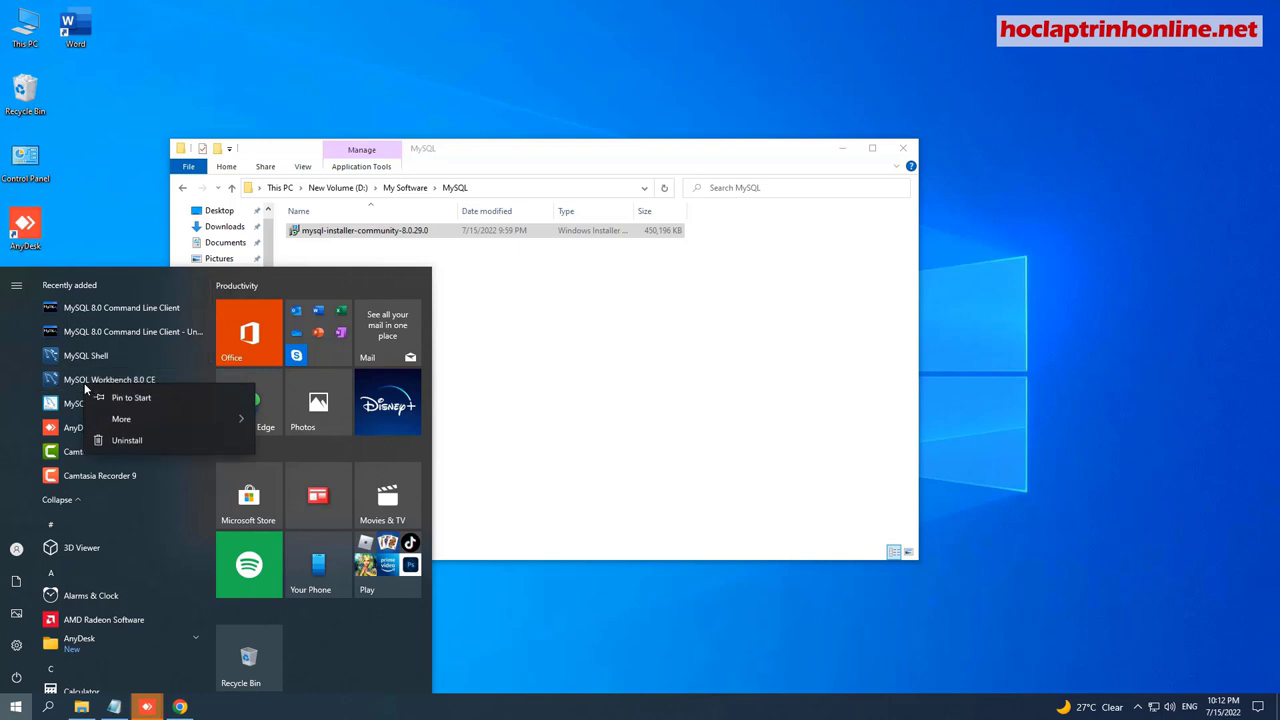
mouse_move(192, 421)
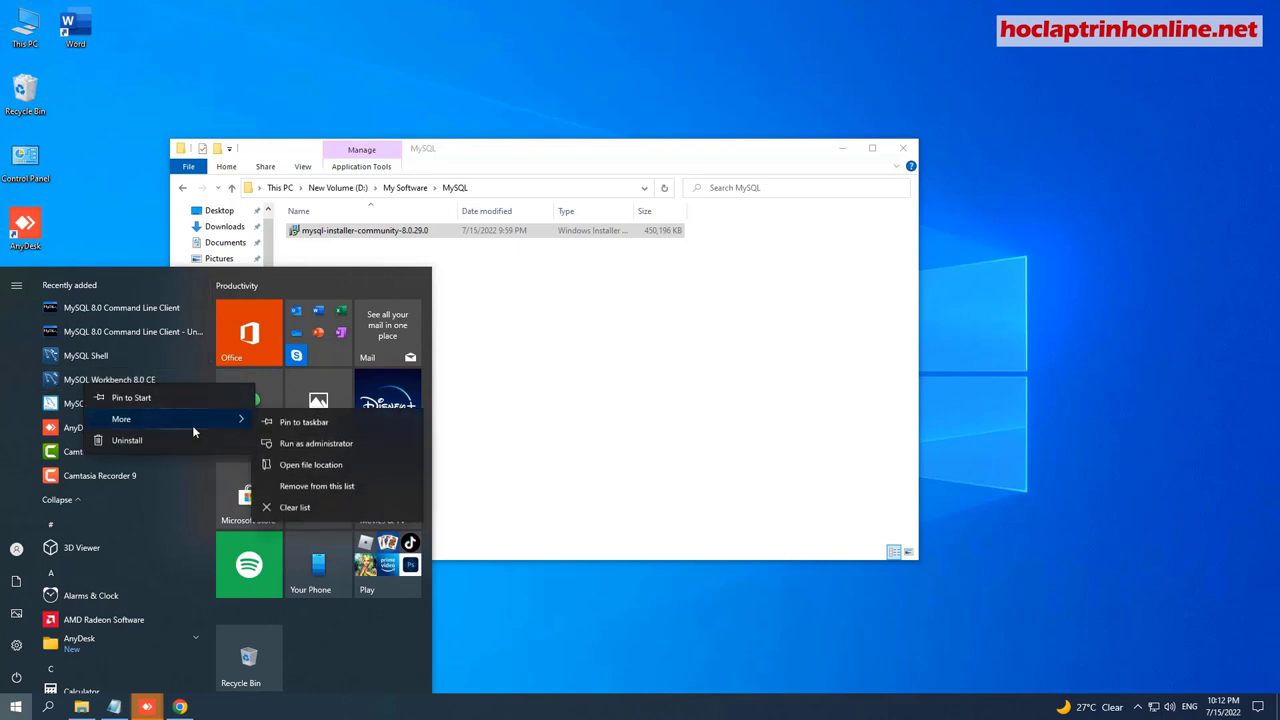
click(322, 467)
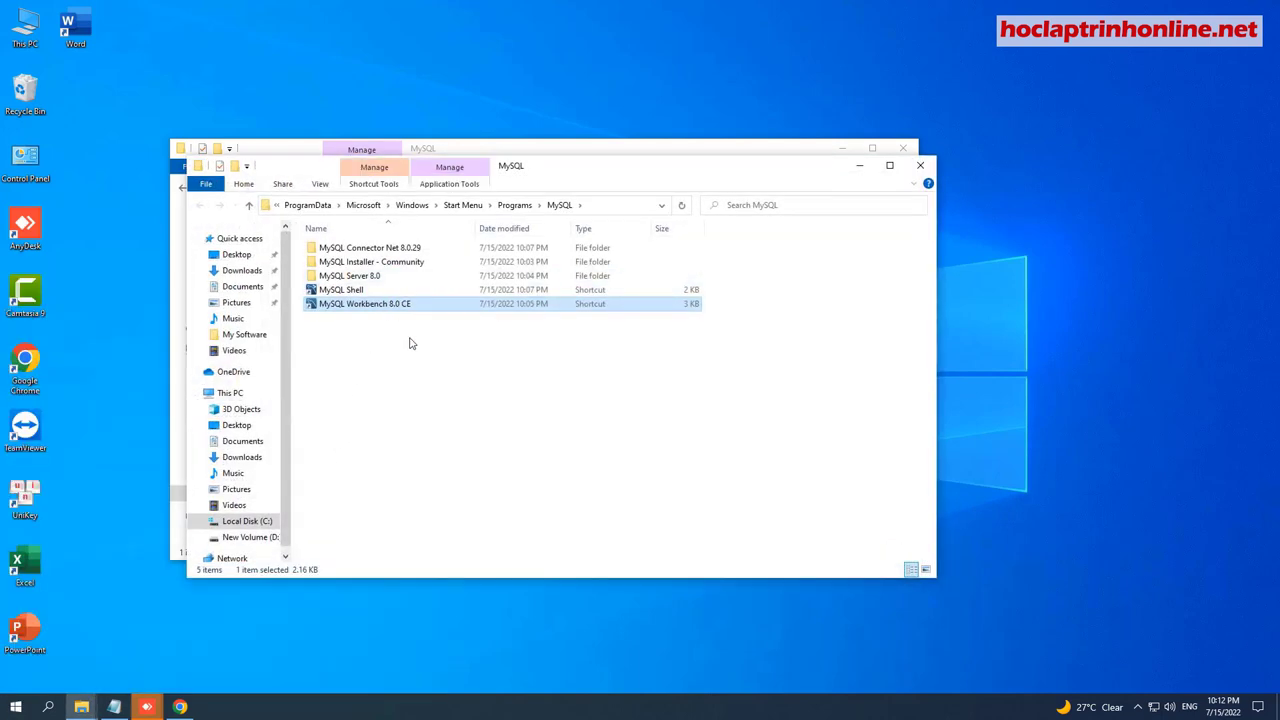
Send the Workbench shortcut to the desktop and minimize both Explorer windows.
right_click(378, 310)
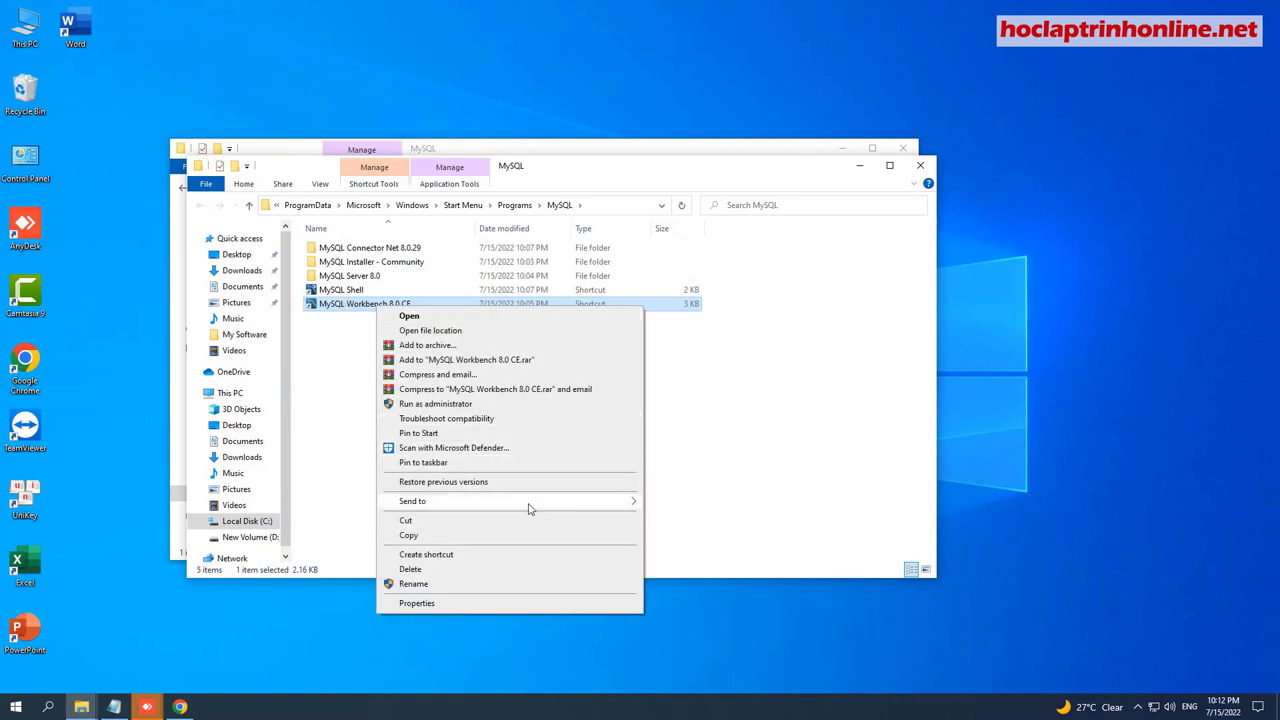
mouse_move(631, 508)
click(716, 535)
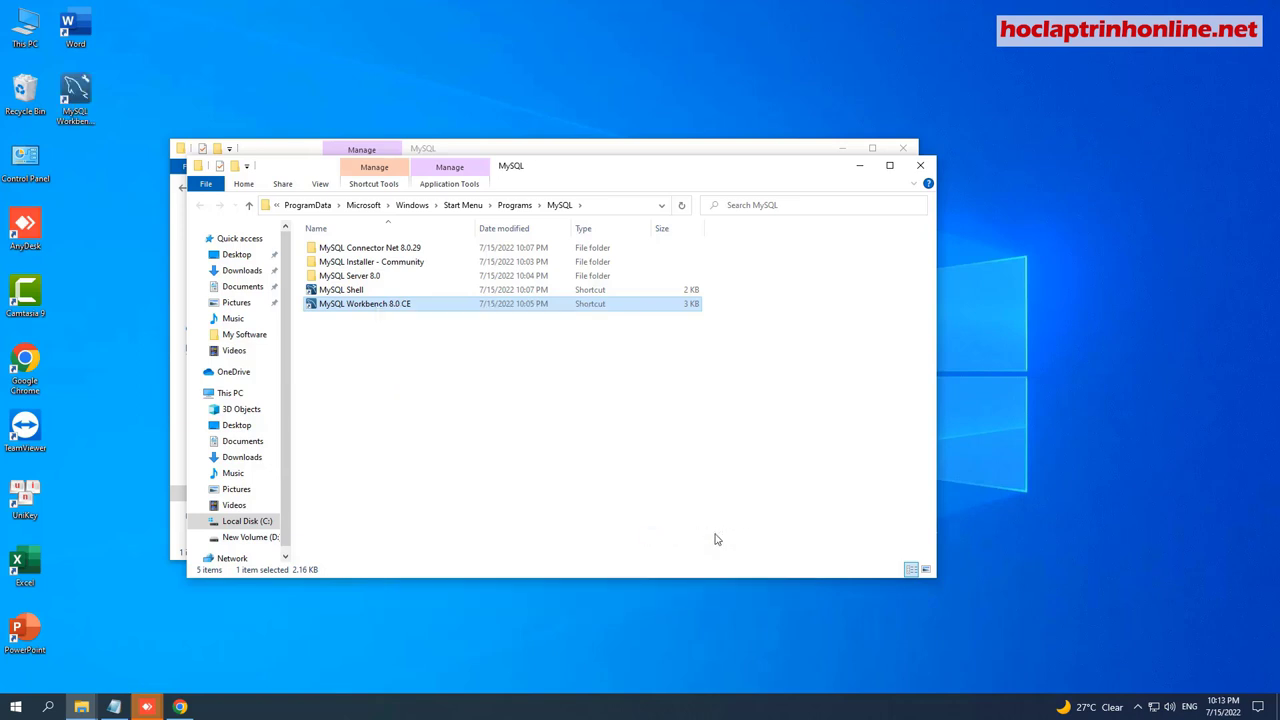
click(859, 165)
click(843, 148)
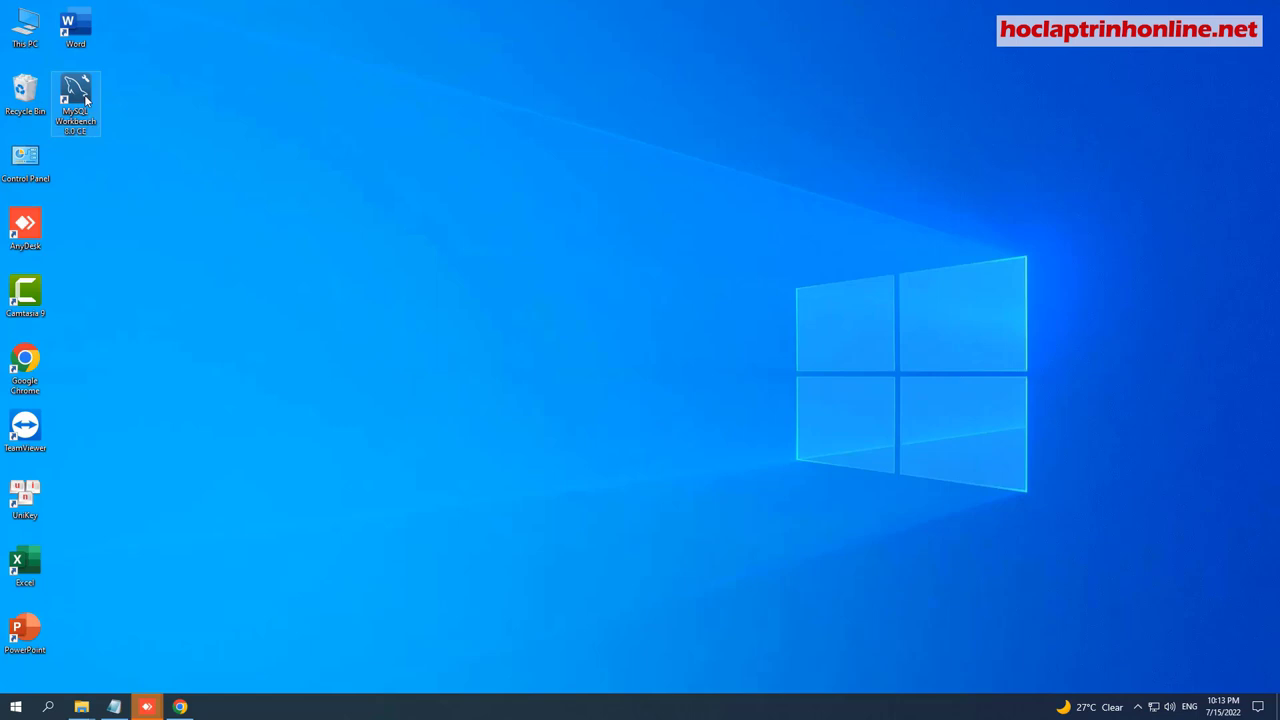
Launch MySQL Workbench from the desktop shortcut and maximize its window.
right_click(86, 100)
click(120, 98)
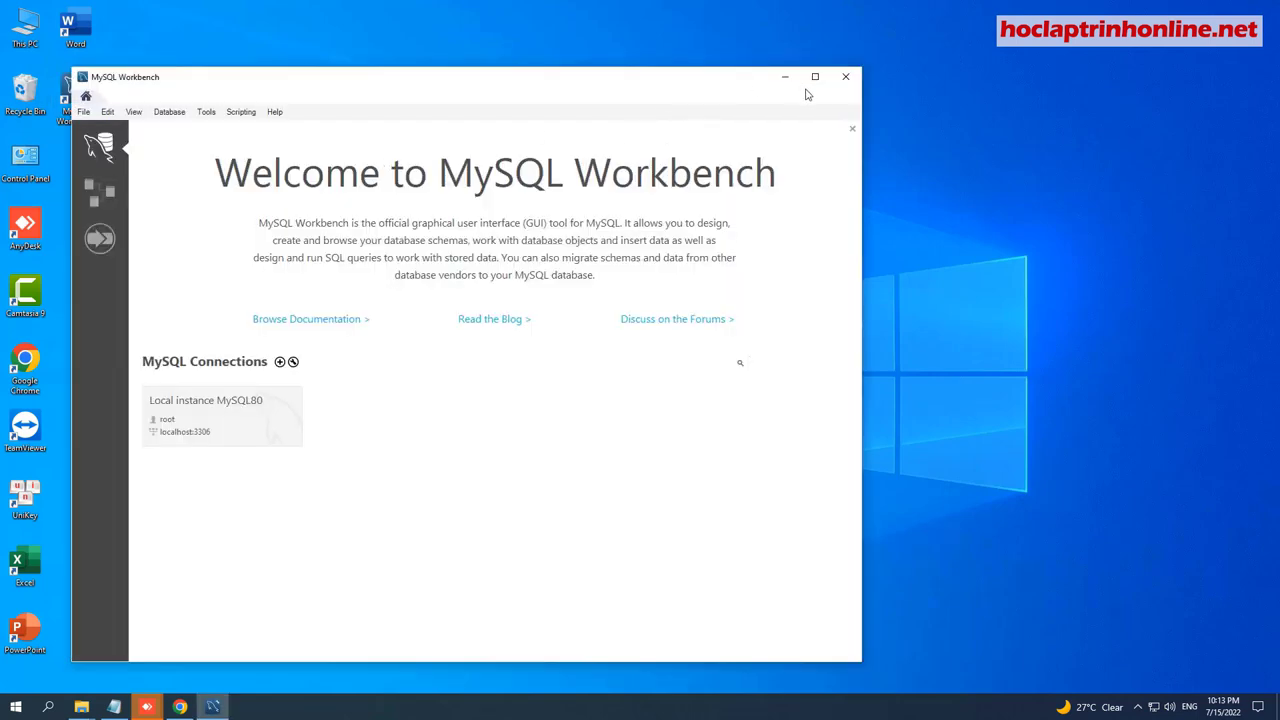
click(815, 77)
Connect to Local instance MySQL80 as root, widen the editor, and list the sakila, sys and world schemas.
click(175, 352)
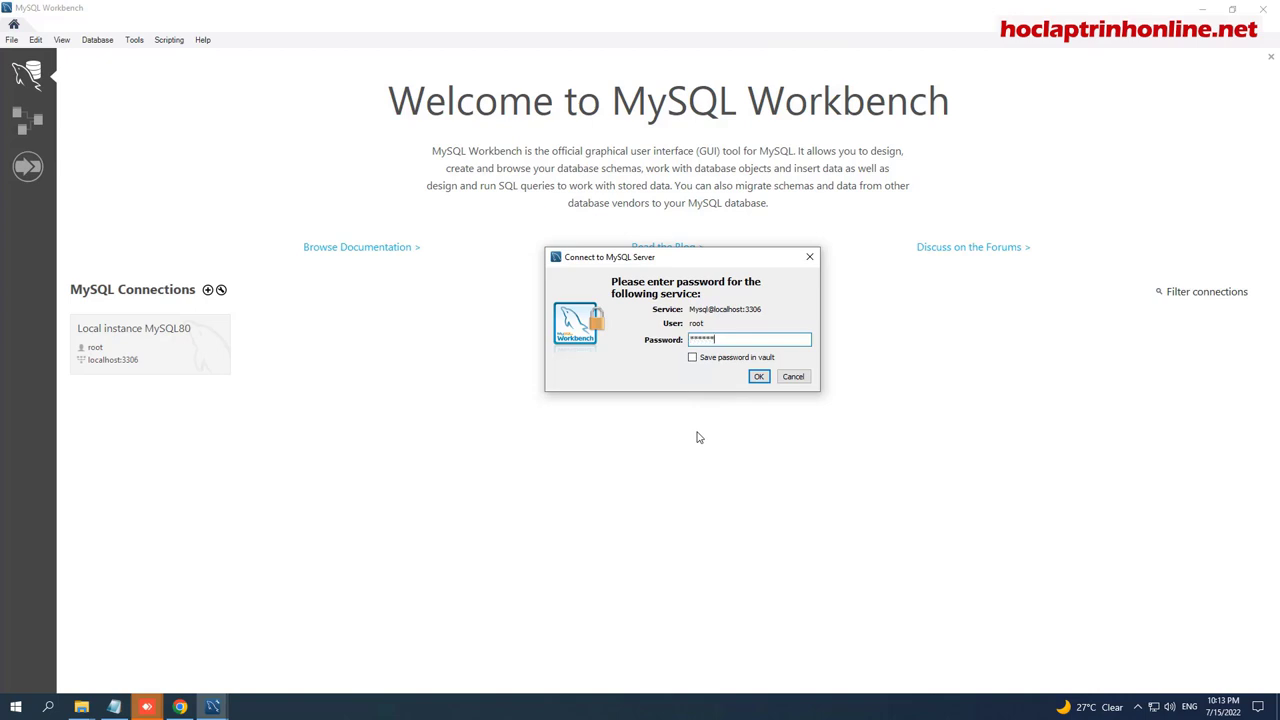
click(758, 376)
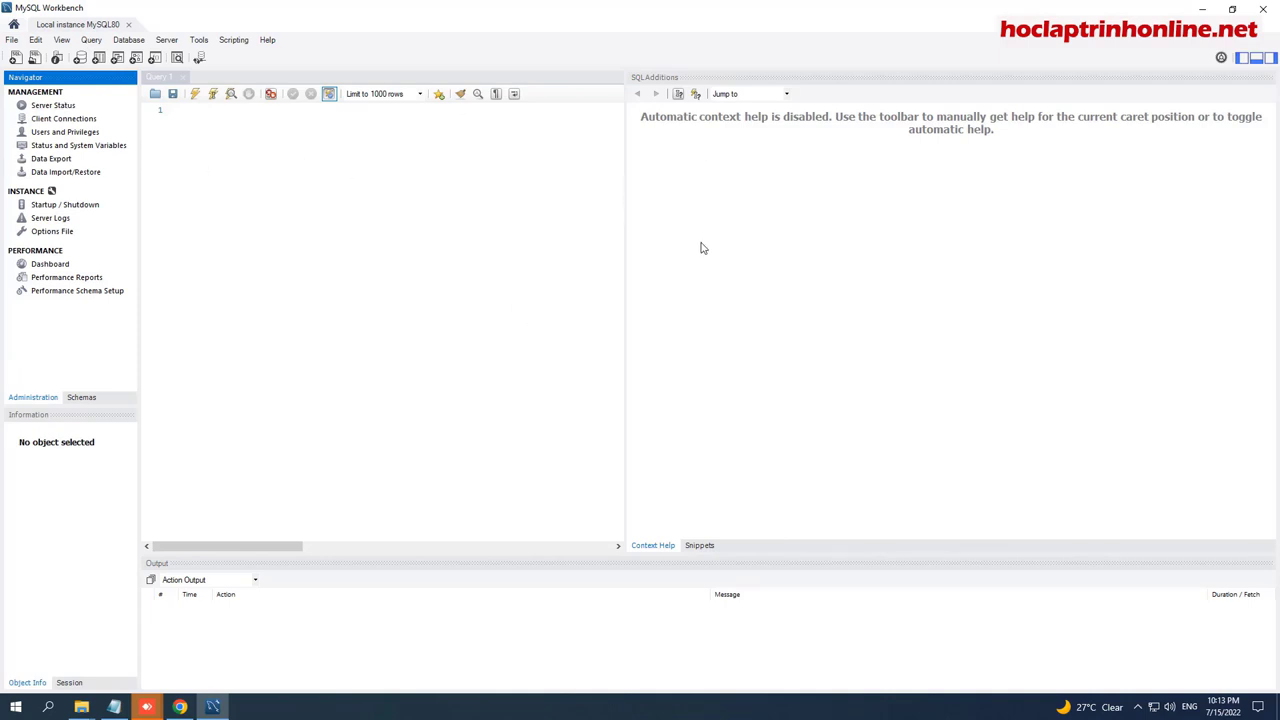
drag(625, 212, 1074, 241)
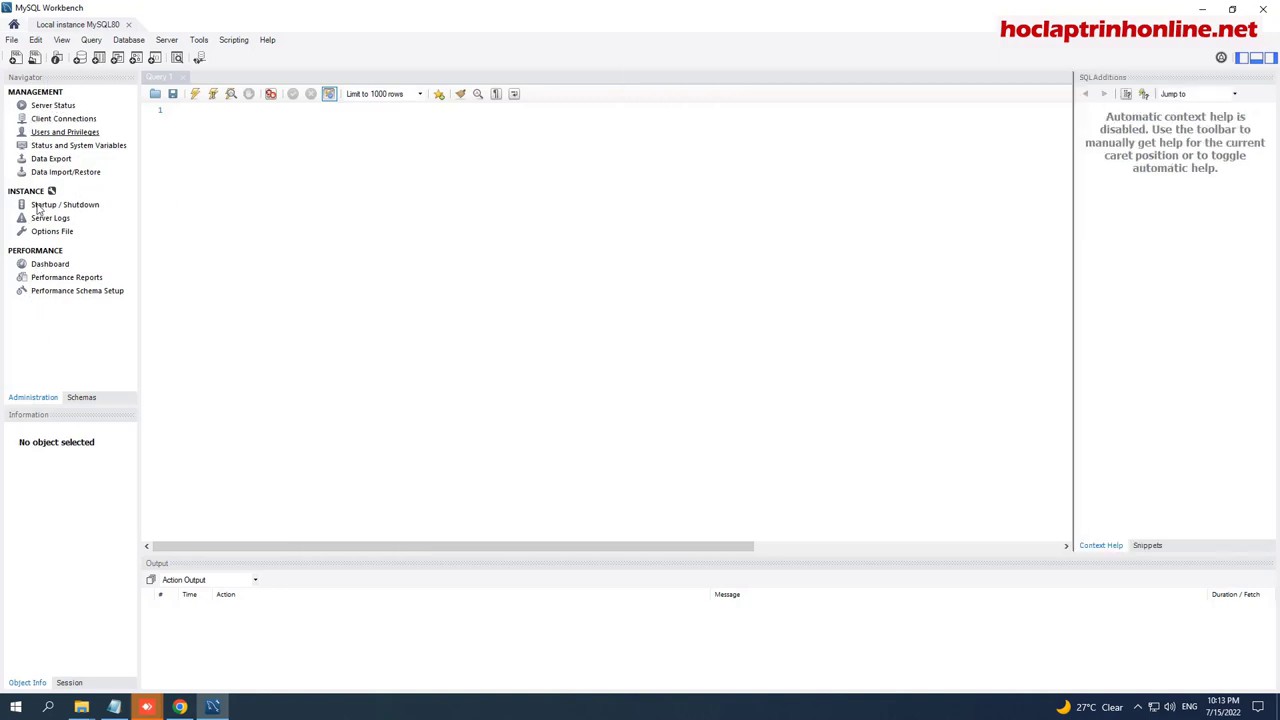
click(78, 399)
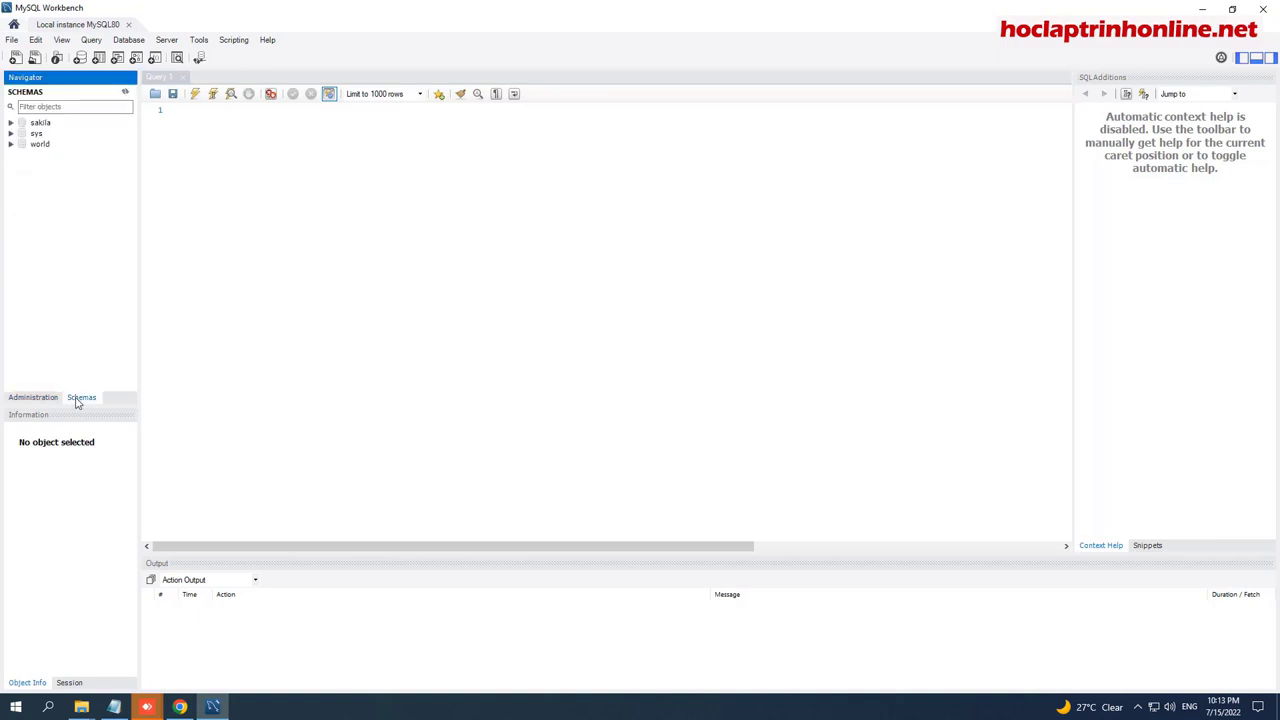